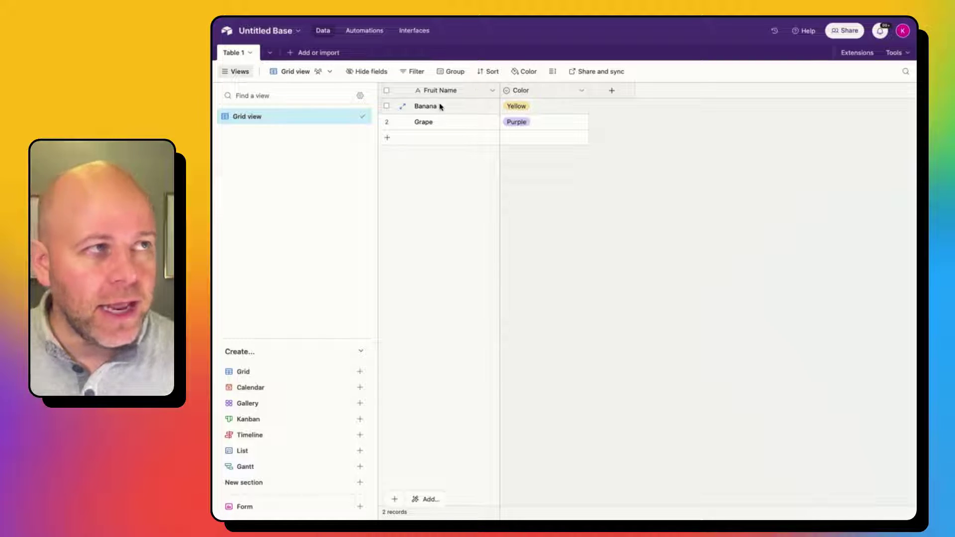
Step: Select the Banana record in Table 1 and cancel adding a new field
{"action": "left_click", "coordinate": [441, 106]}
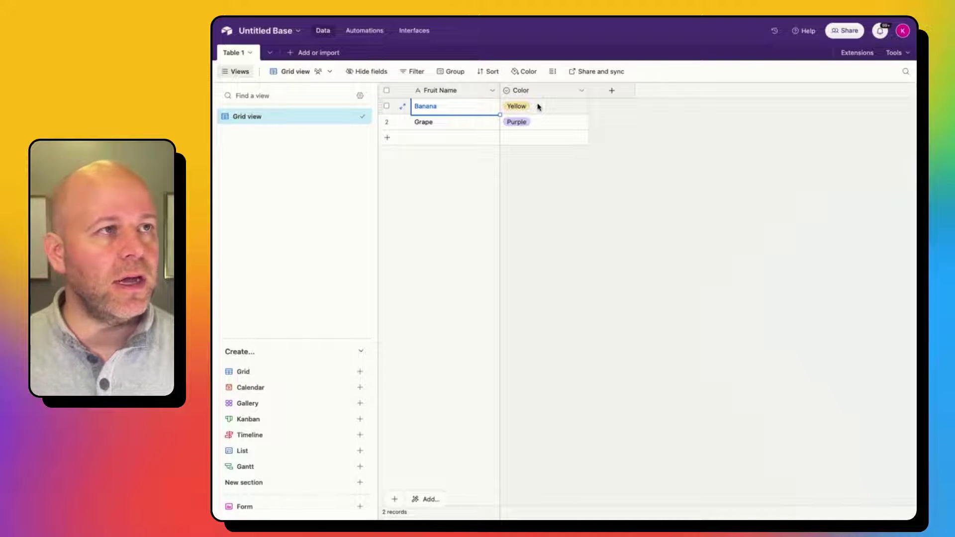
{"action": "left_click", "coordinate": [613, 91]}
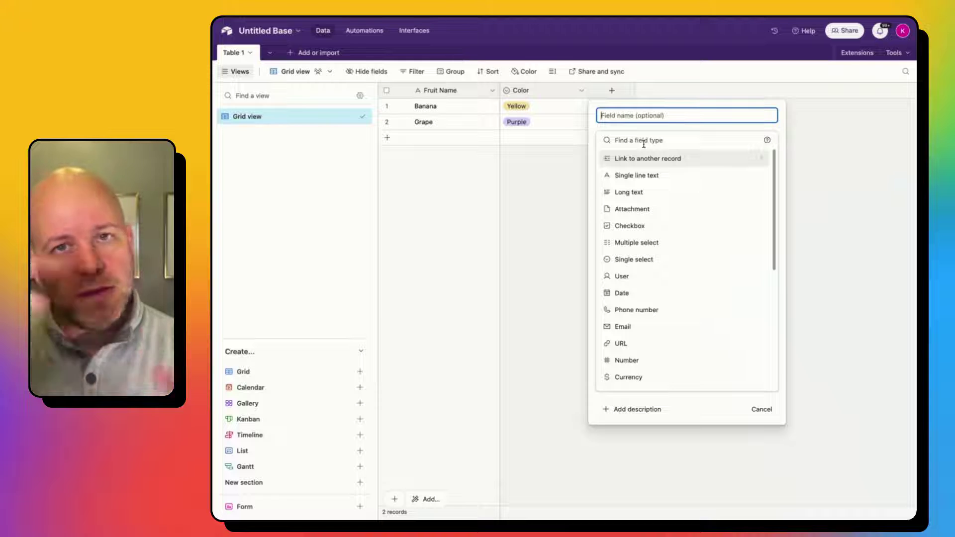
{"action": "left_click", "coordinate": [525, 243]}
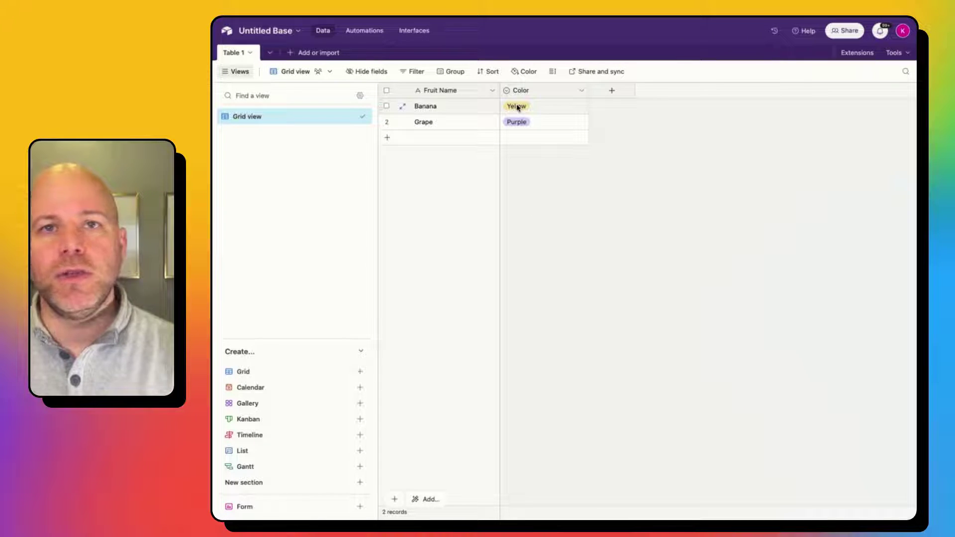
{"action": "mouse_move", "coordinate": [478, 106]}
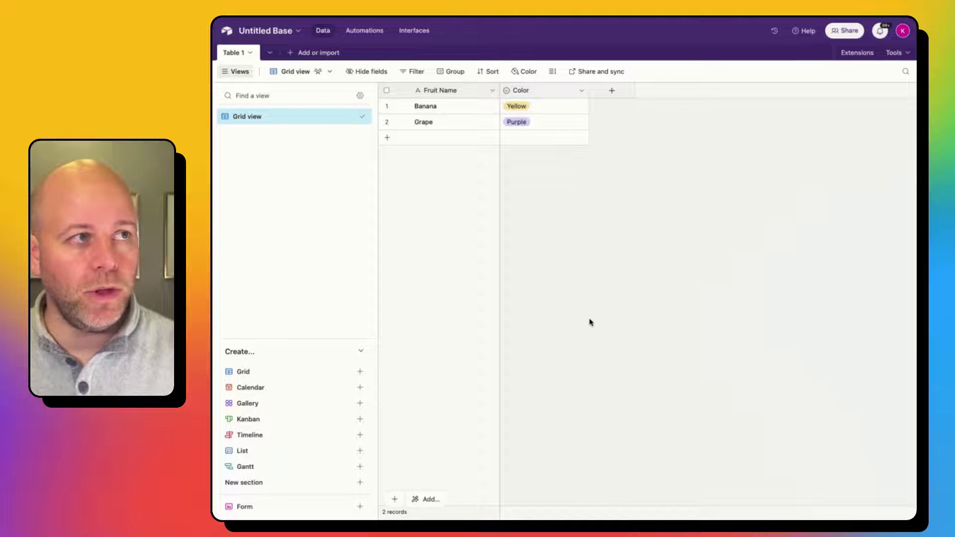
Step: Set Automation 1's trigger to When record updated on Table 1, Grid view
{"action": "left_click", "coordinate": [361, 30]}
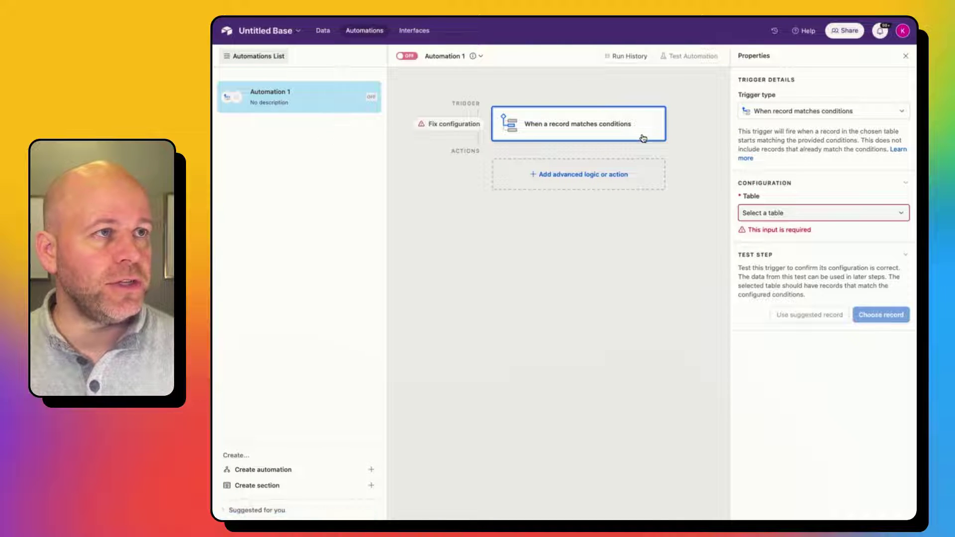
{"action": "left_click", "coordinate": [748, 111]}
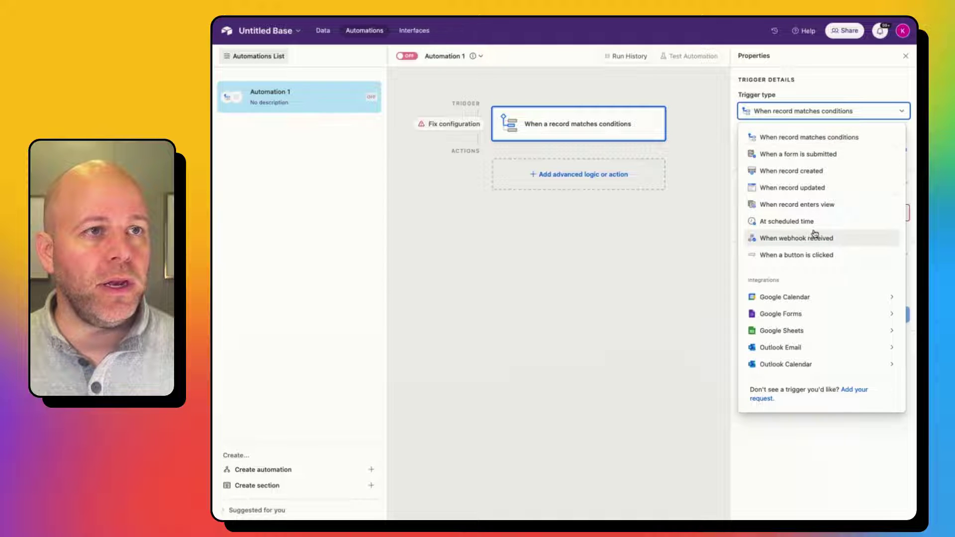
{"action": "left_click", "coordinate": [813, 187]}
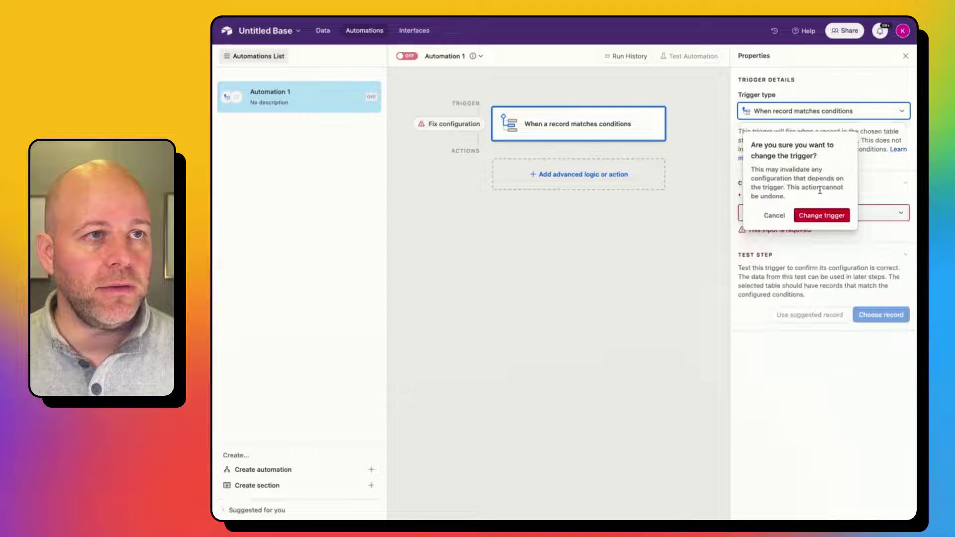
{"action": "left_click", "coordinate": [813, 216]}
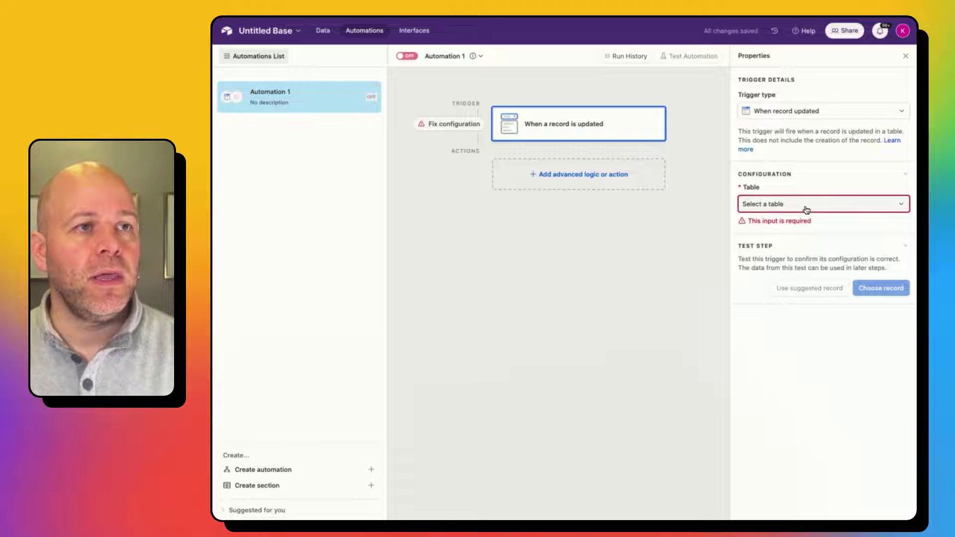
{"action": "left_click", "coordinate": [806, 207]}
{"action": "left_click", "coordinate": [768, 239]}
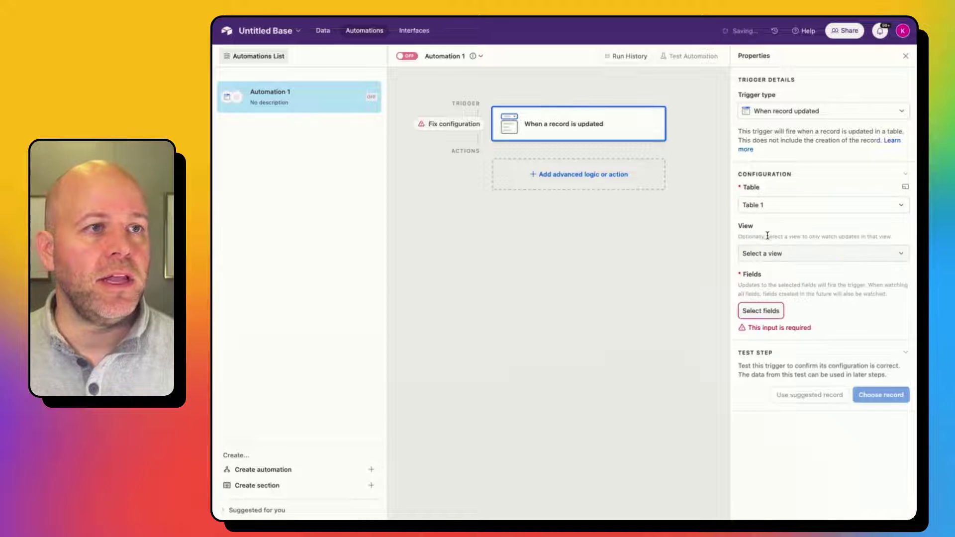
{"action": "left_click", "coordinate": [790, 256]}
{"action": "left_click", "coordinate": [777, 305]}
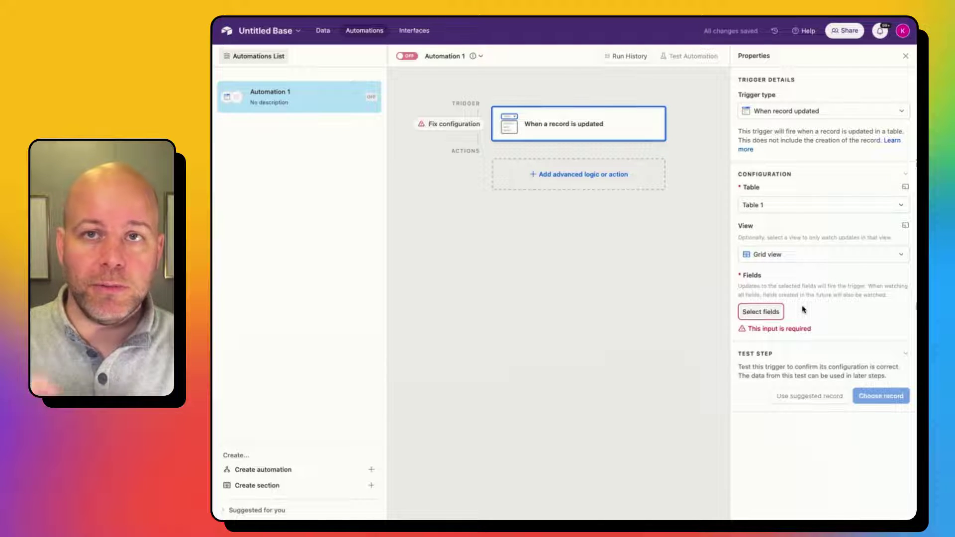
Step: Watch the Fruit Name field and test the trigger with the Banana record
{"action": "left_click", "coordinate": [761, 313]}
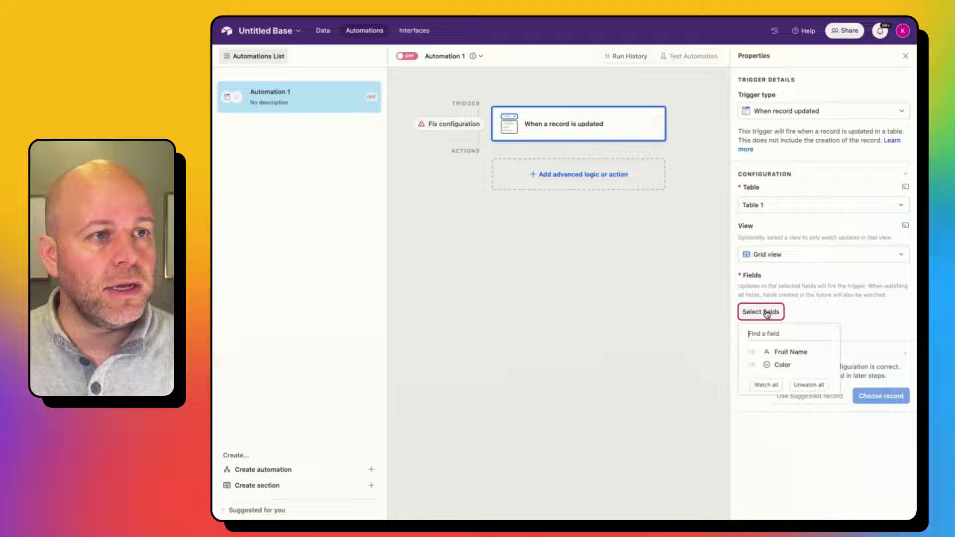
{"action": "left_click", "coordinate": [790, 354]}
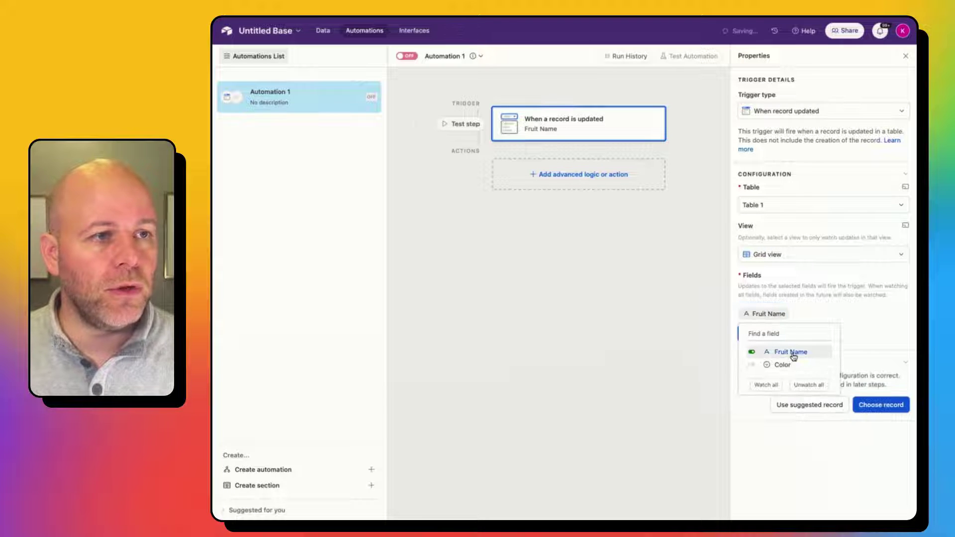
{"action": "left_click", "coordinate": [829, 315]}
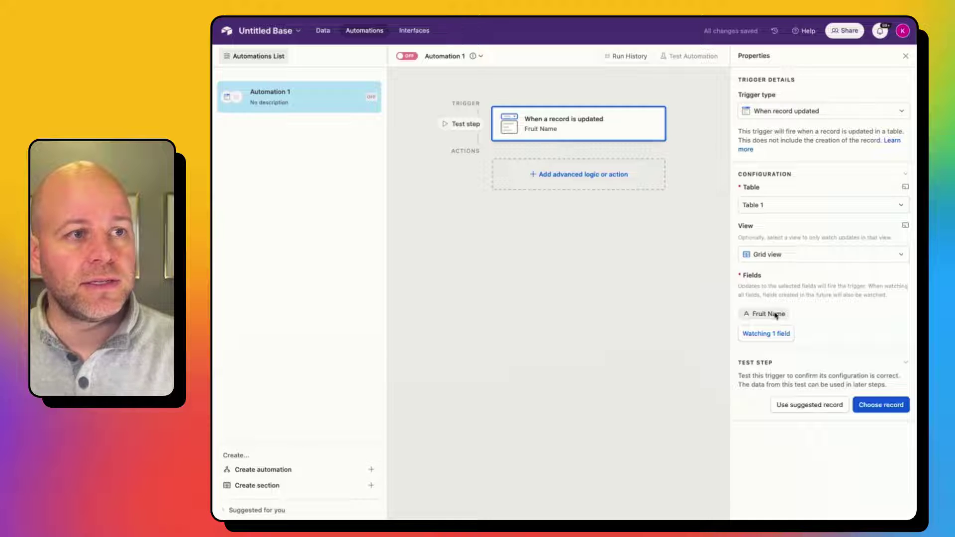
{"action": "left_click", "coordinate": [873, 411]}
{"action": "left_click", "coordinate": [486, 188]}
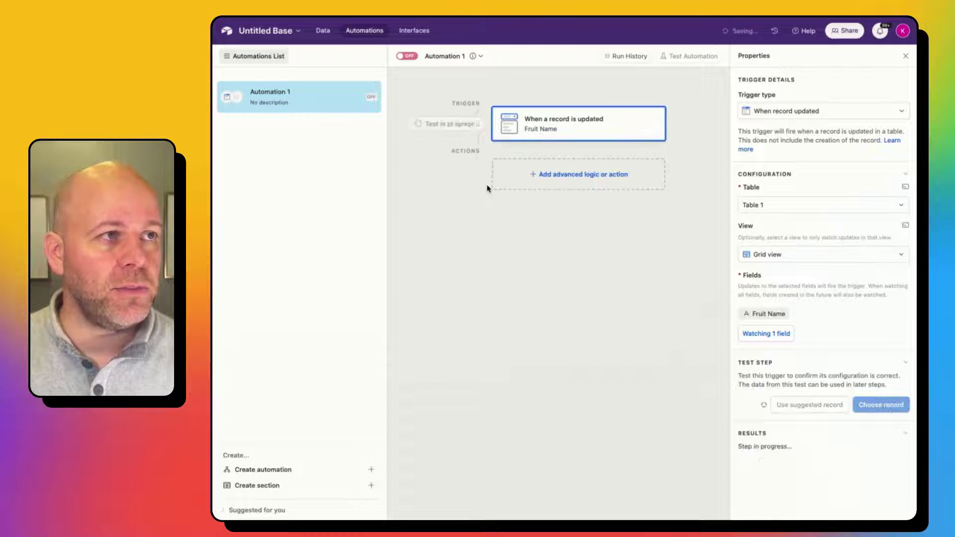
{"action": "scroll", "coordinate": [810, 451], "scroll_direction": "down", "scroll_amount": 3}
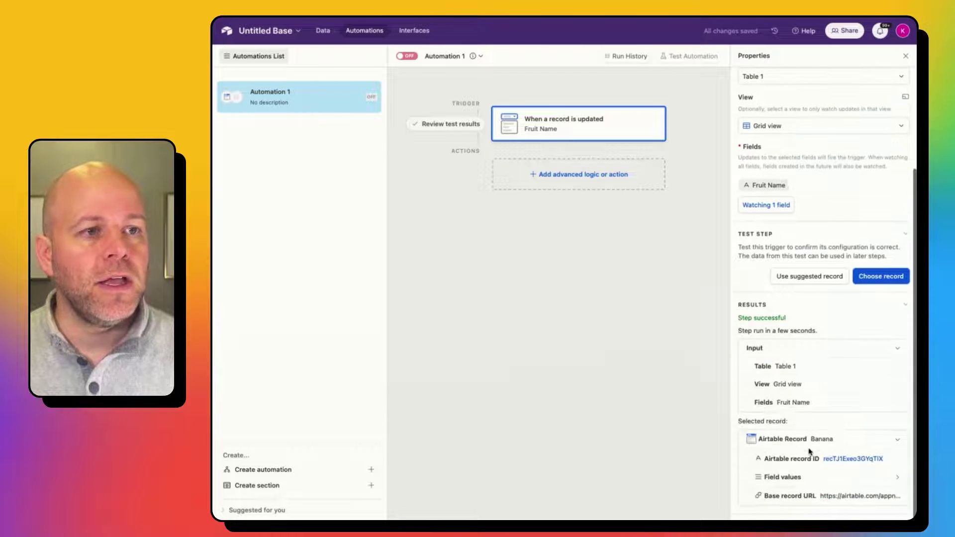
Step: Add a Run script action and delete its sample console.log code
{"action": "left_click", "coordinate": [586, 186]}
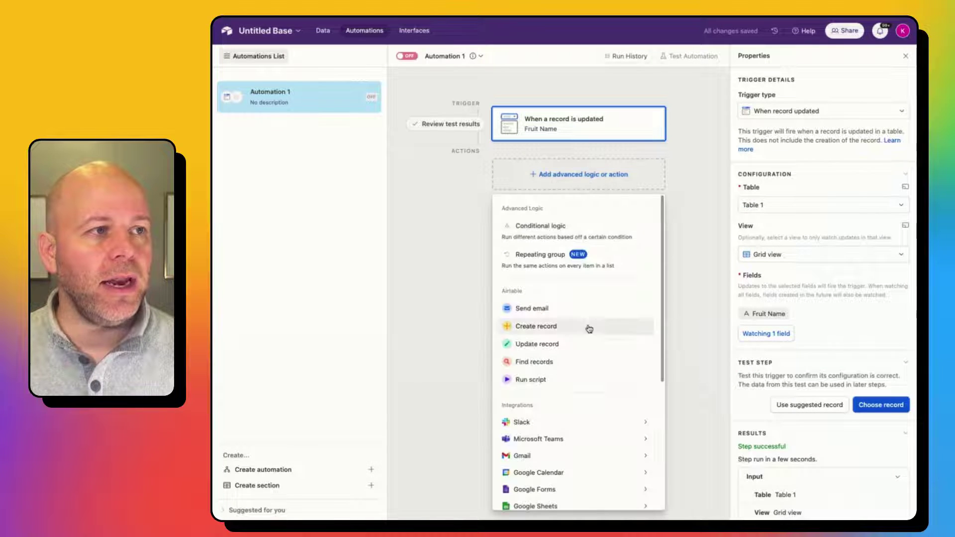
{"action": "left_click", "coordinate": [559, 380]}
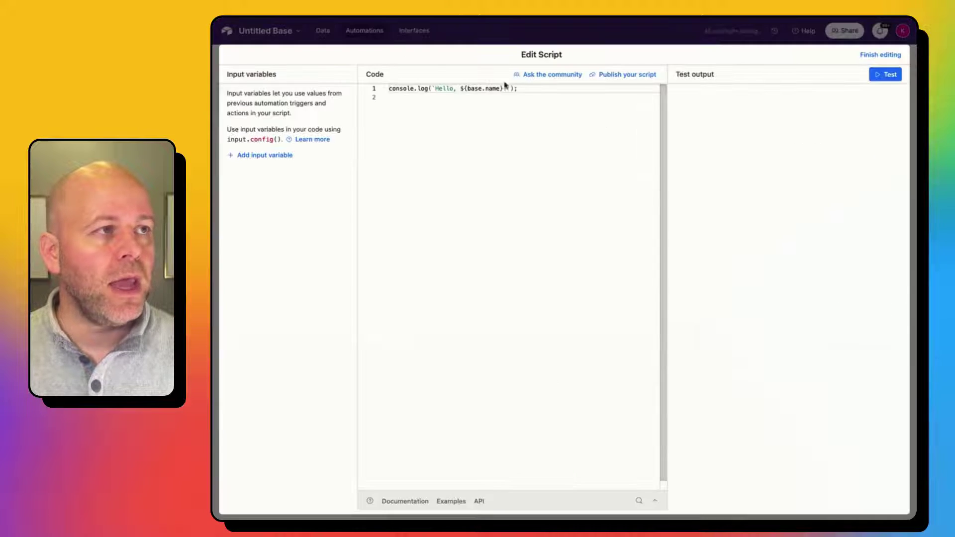
{"action": "left_click_drag", "start_coordinate": [546, 89], "coordinate": [318, 90]}
{"action": "key", "text": "BackSpace"}
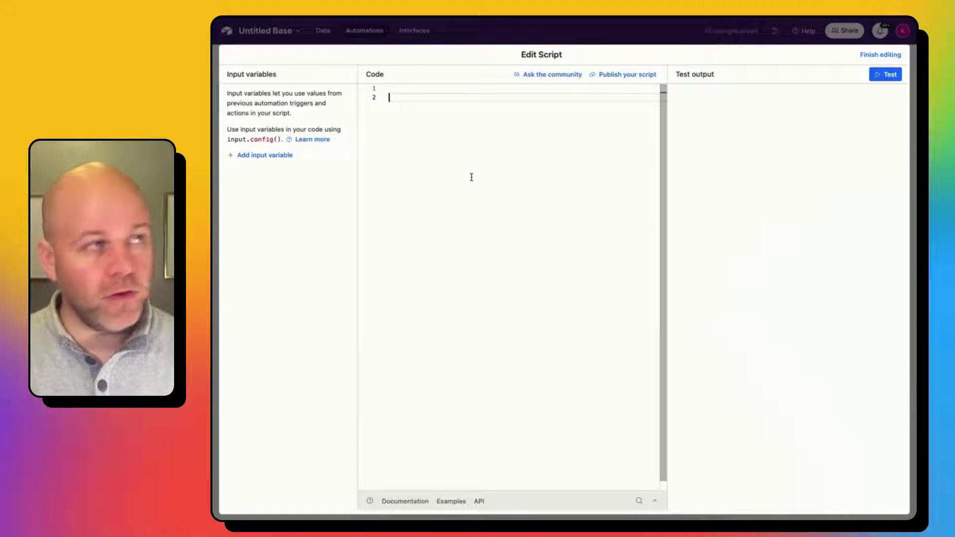
{"action": "key", "text": "BackSpace"}
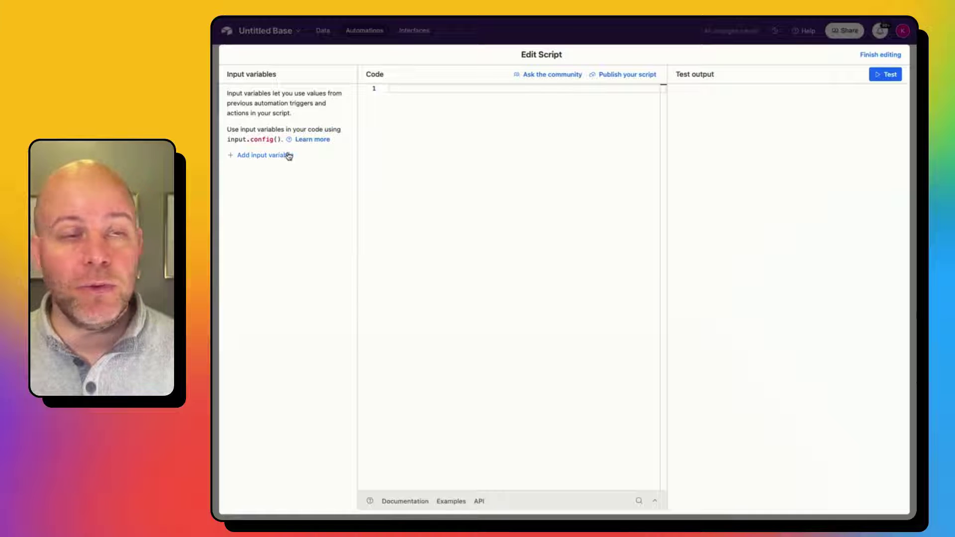
Step: Add a Fruit Name input variable set to the updated record's Fruit Name
{"action": "left_click", "coordinate": [286, 155]}
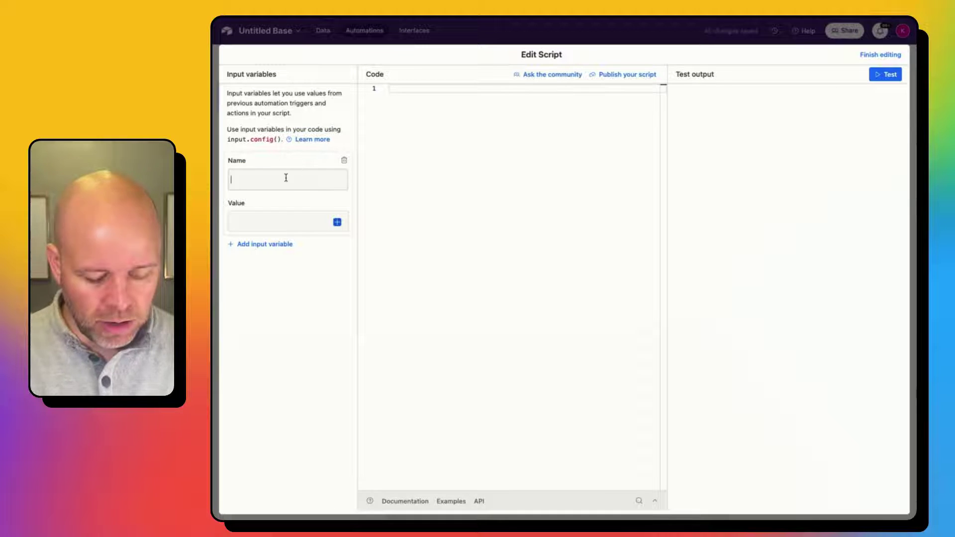
{"action": "type", "text": "Fr"}
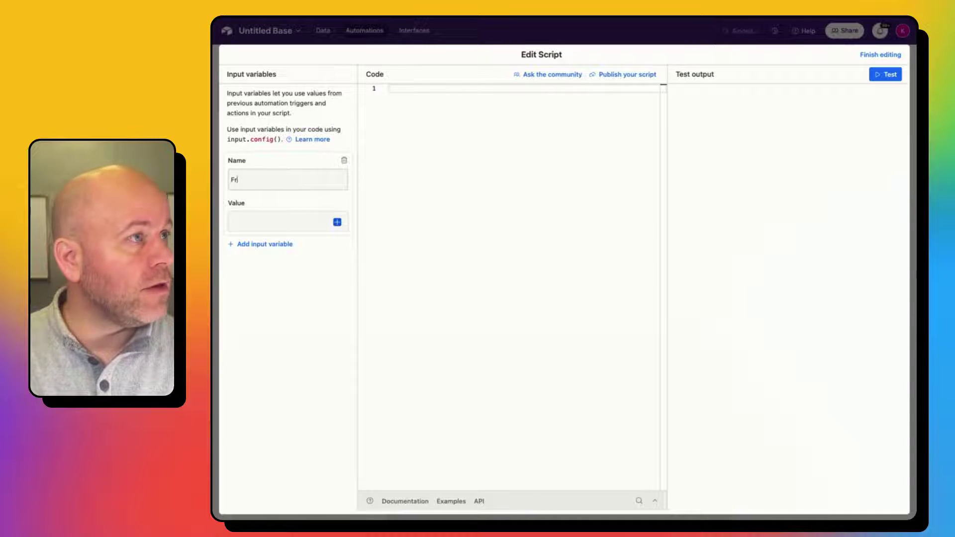
{"action": "type", "text": "uit Name"}
{"action": "key", "text": "Tab"}
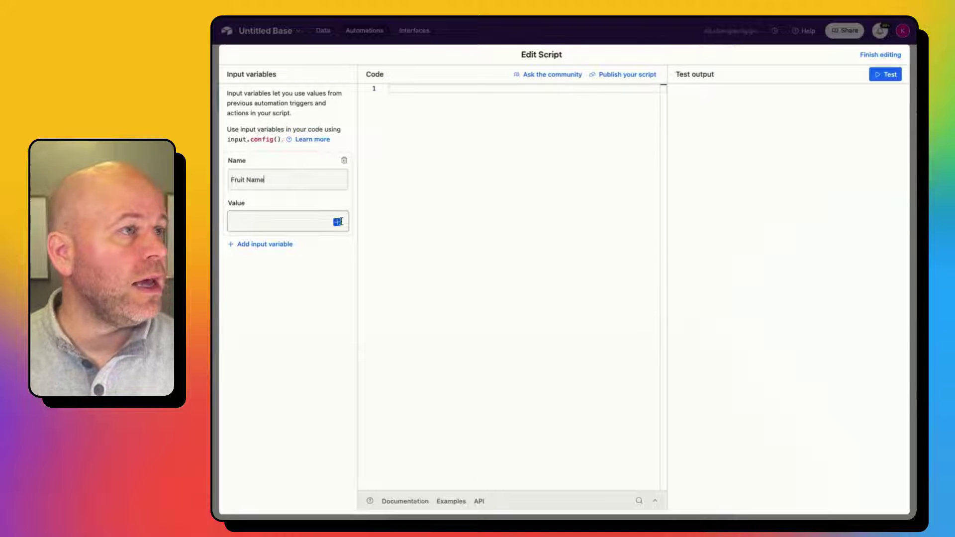
{"action": "left_click", "coordinate": [338, 223]}
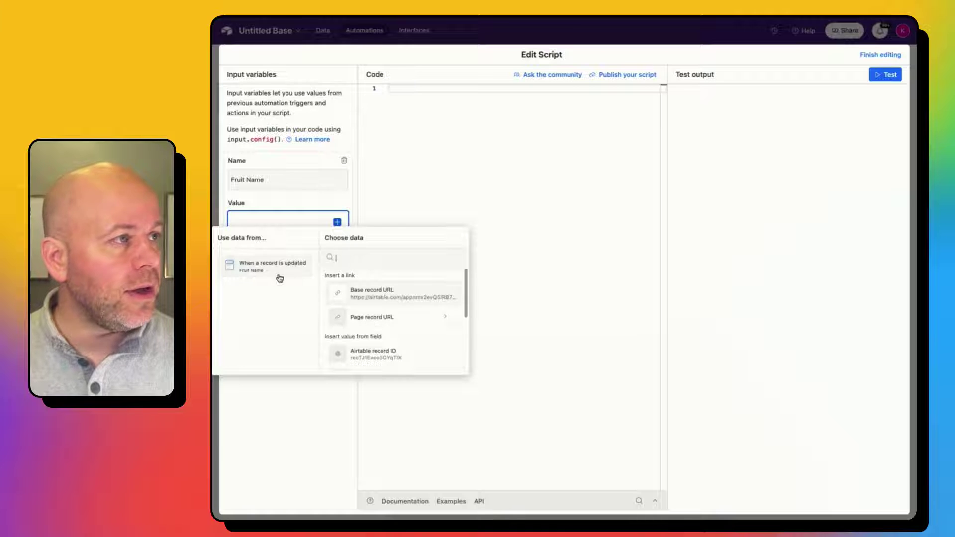
{"action": "left_click", "coordinate": [245, 266]}
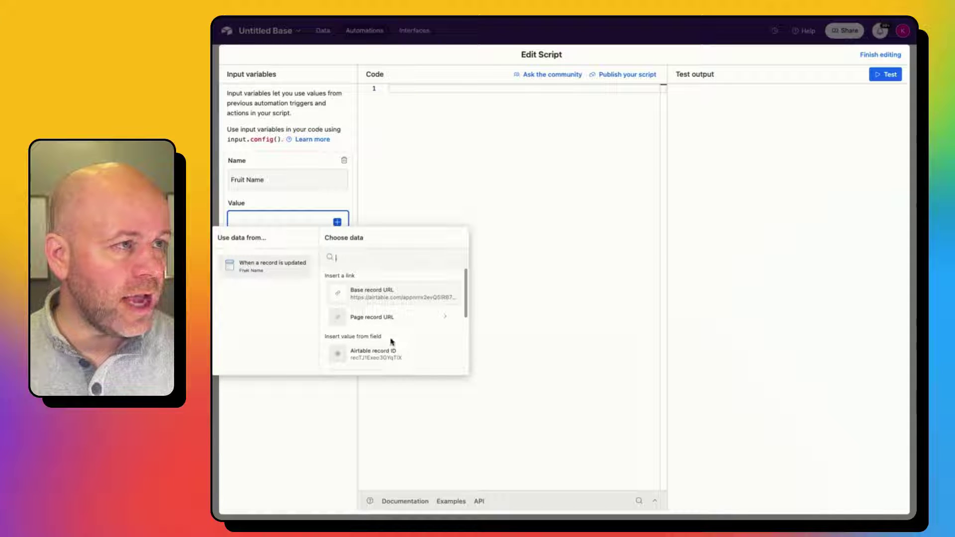
{"action": "scroll", "coordinate": [391, 340], "scroll_direction": "down", "scroll_amount": 2}
{"action": "left_click", "coordinate": [358, 354]}
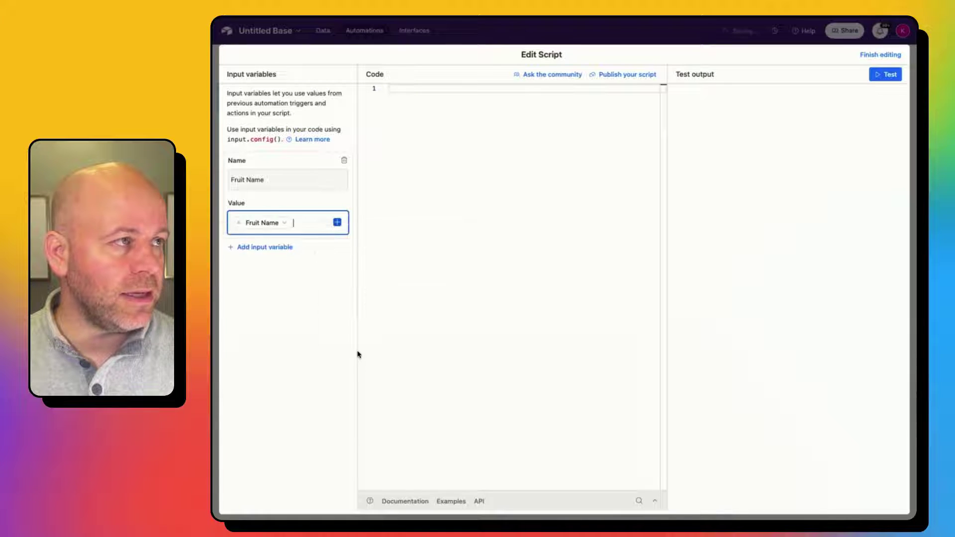
{"action": "left_click", "coordinate": [484, 287]}
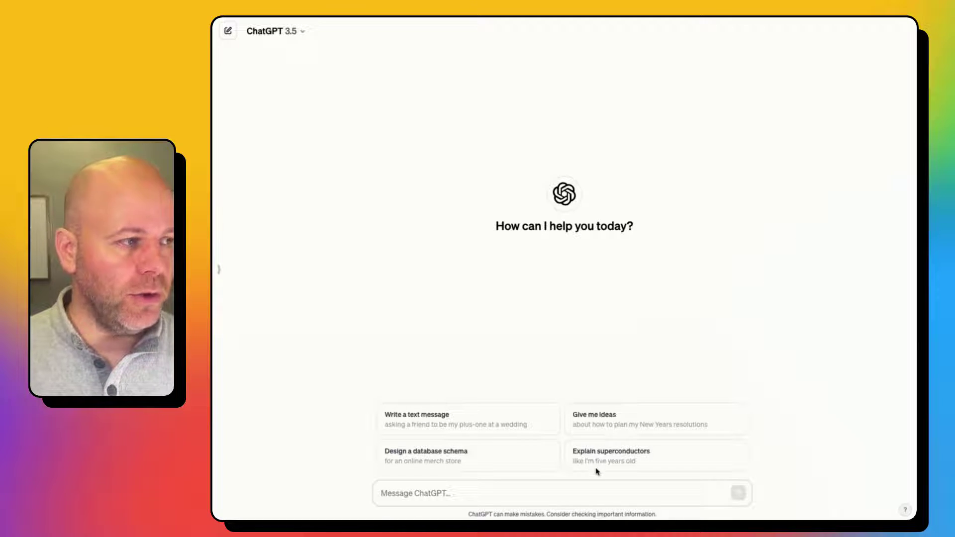
{"action": "type", "text": "write"}
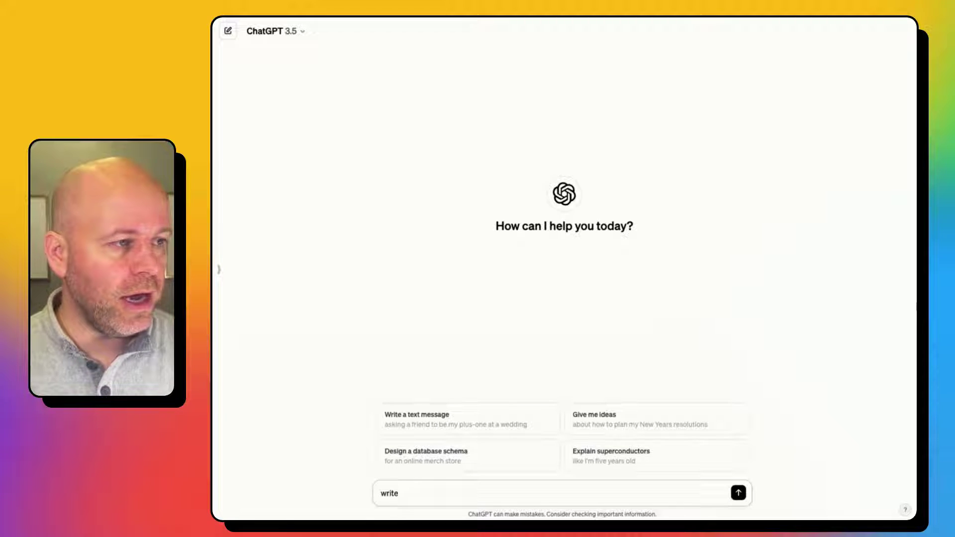
{"action": "type", "text": " an airt"}
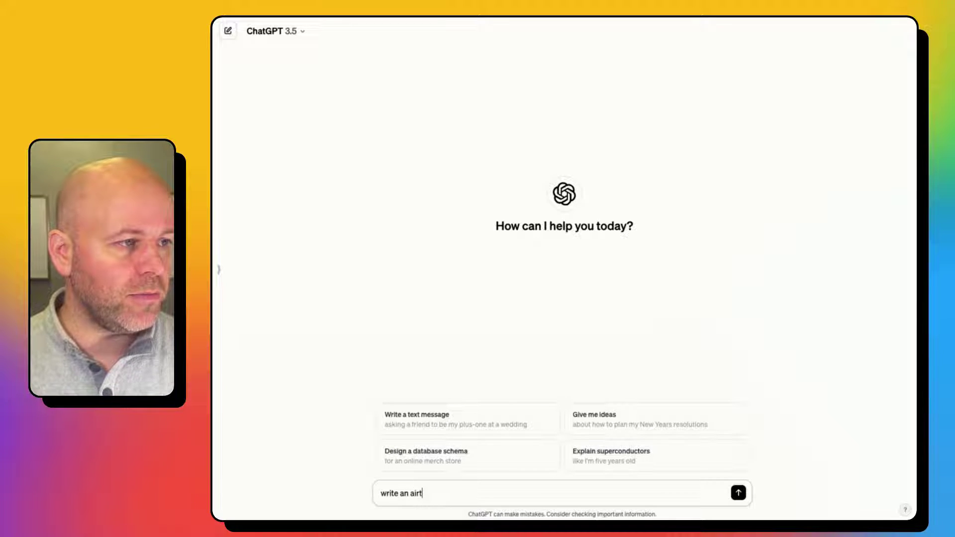
{"action": "type", "text": "able script f"}
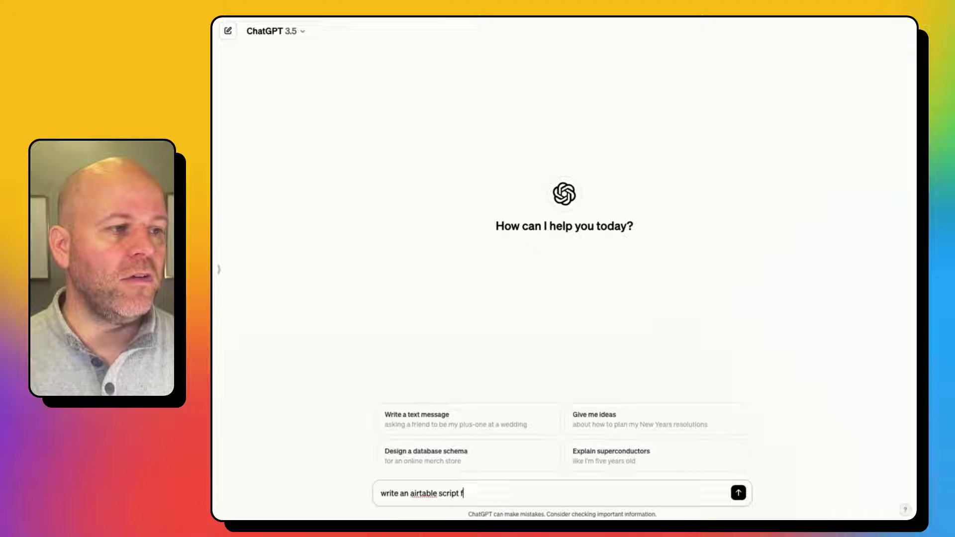
{"action": "type", "text": "or an aut"}
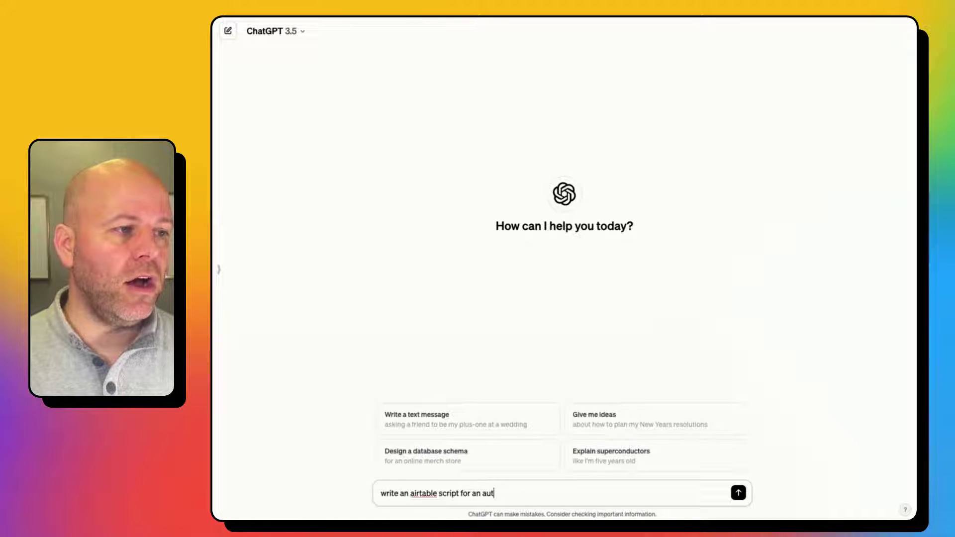
{"action": "type", "text": "omation"}
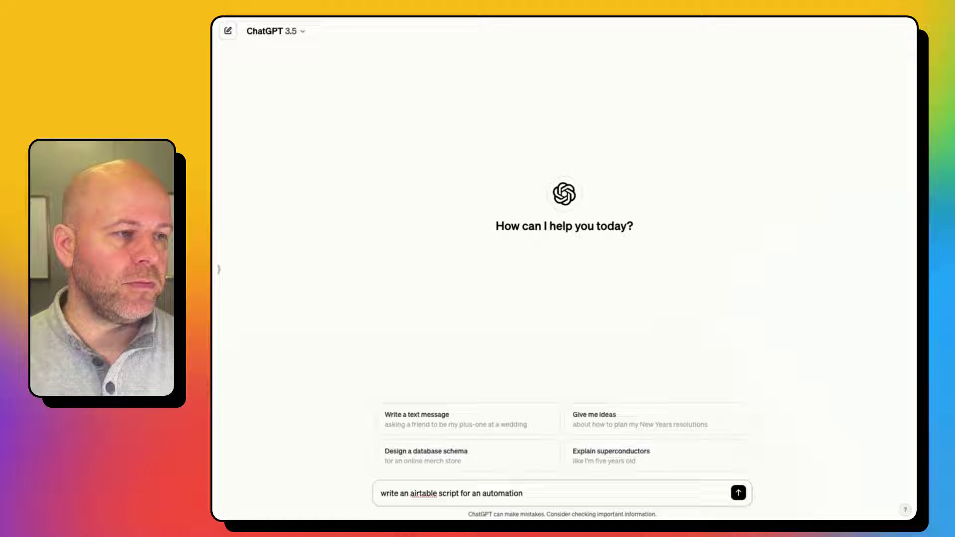
{"action": "type", "text": " that recieves "}
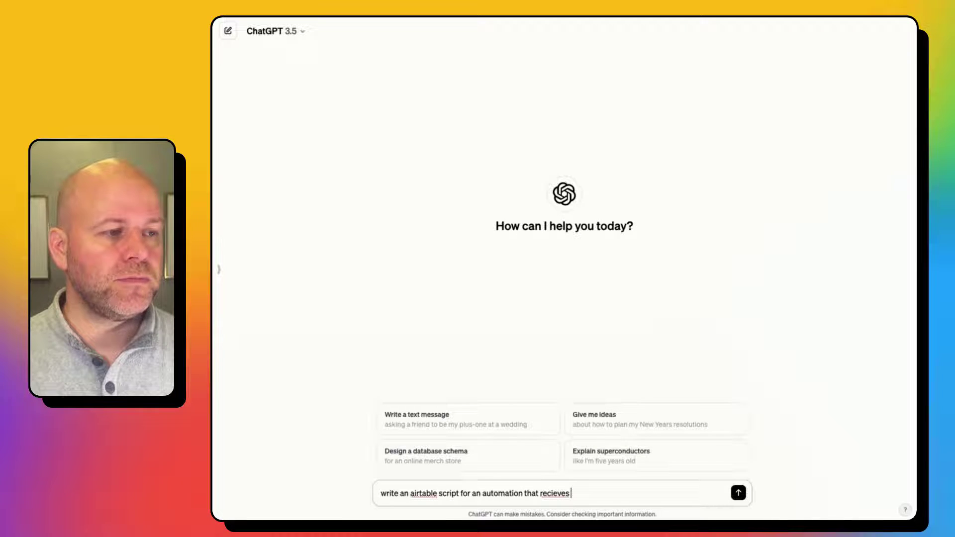
Step: Send ChatGPT a request for a script setting output color to yellow for banana
{"action": "key", "text": "BackSpace"}
{"action": "key", "text": "BackSpace"}
{"action": "key", "text": "BackSpace"}
{"action": "key", "text": "BackSpace"}
{"action": "key", "text": "BackSpace"}
{"action": "key", "text": "BackSpace"}
{"action": "type", "text": "eive"}
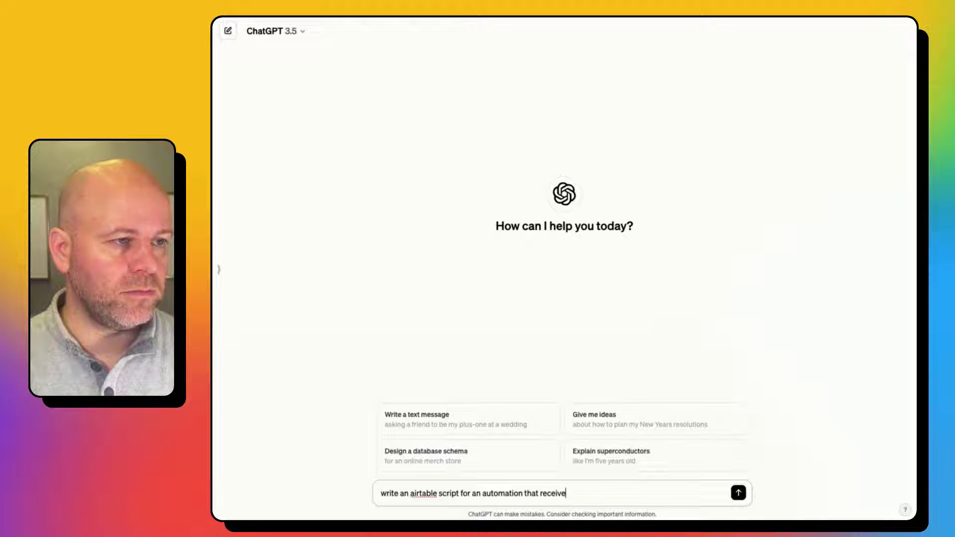
{"action": "type", "text": "s"}
{"action": "type", "text": " a"}
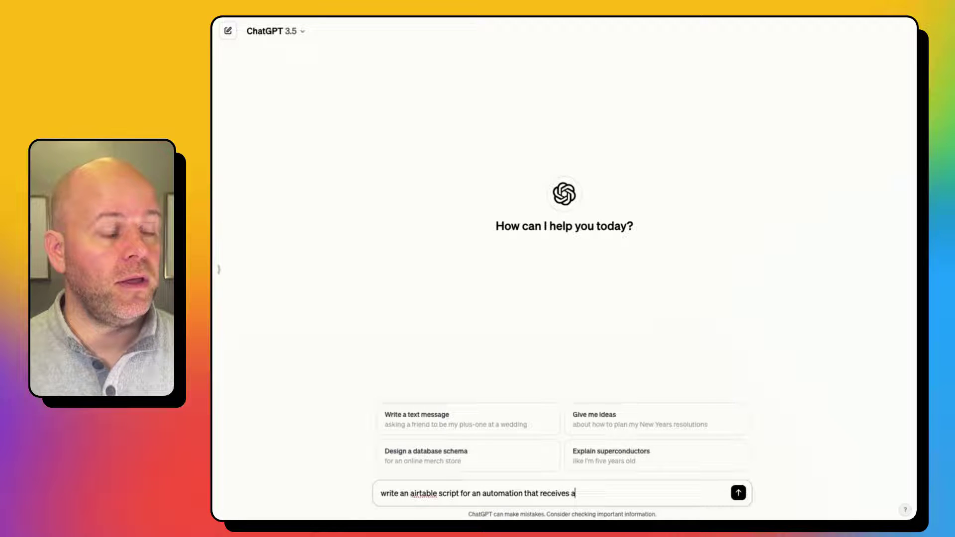
{"action": "key", "text": "BackSpace"}
{"action": "type", "text": "data from the previous step."}
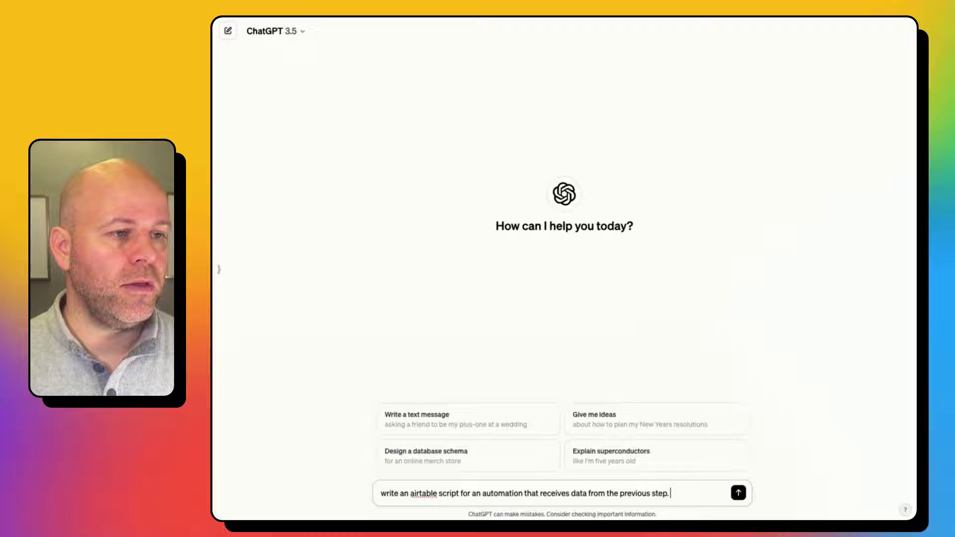
{"action": "type", "text": "The data"}
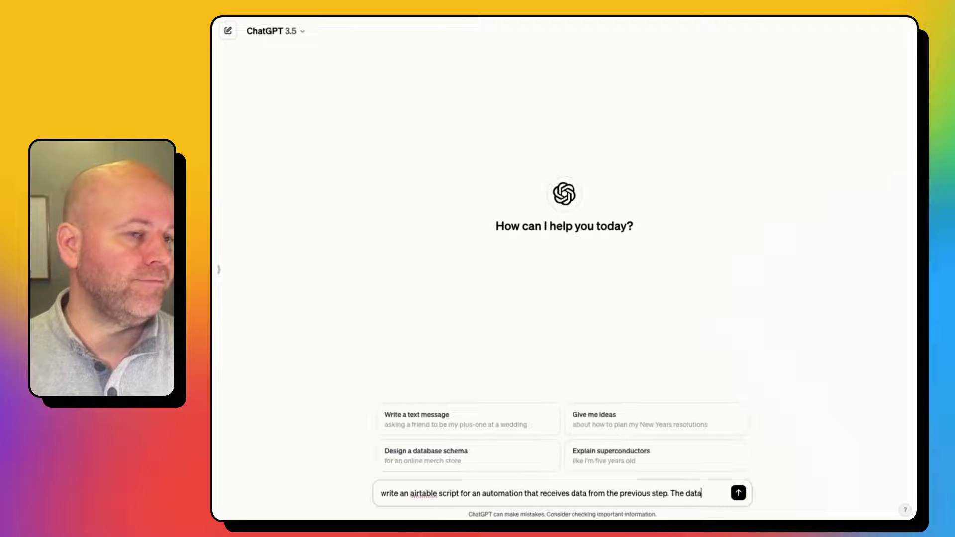
{"action": "type", "text": " is calle"}
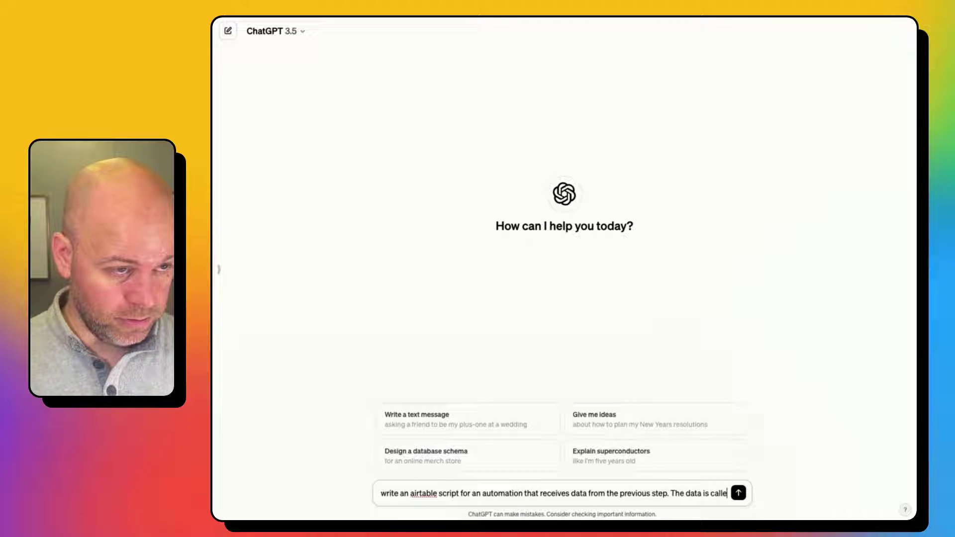
{"action": "type", "text": "call"}
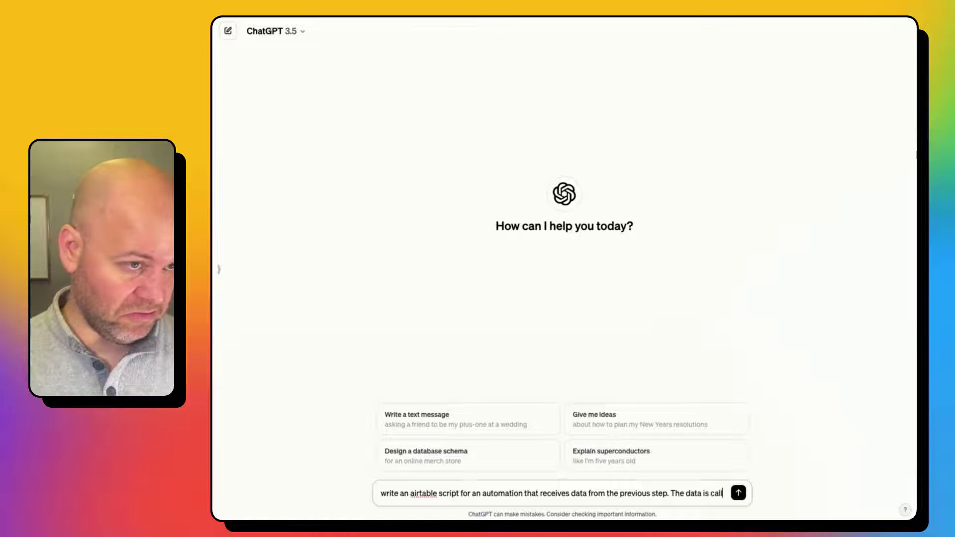
{"action": "type", "text": "ed Fruit N"}
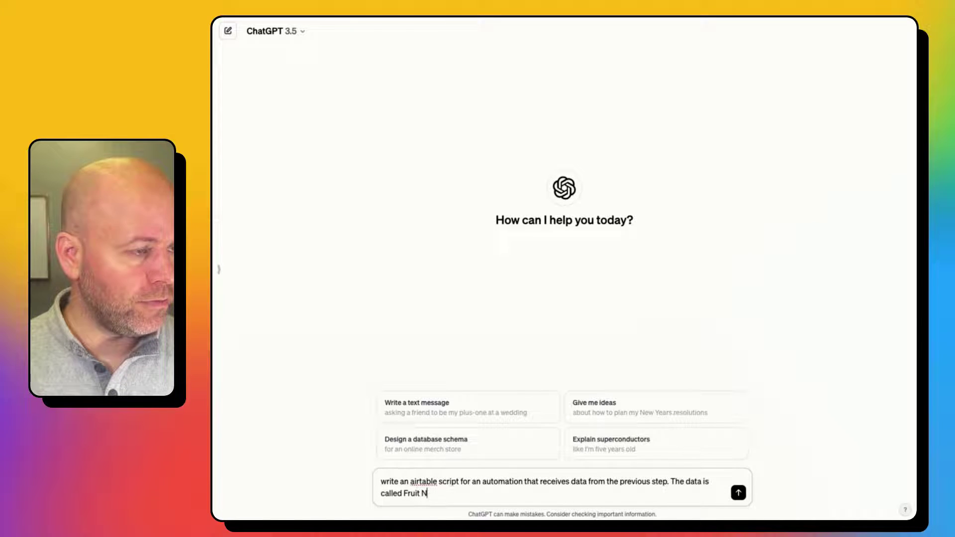
{"action": "type", "text": "ame"}
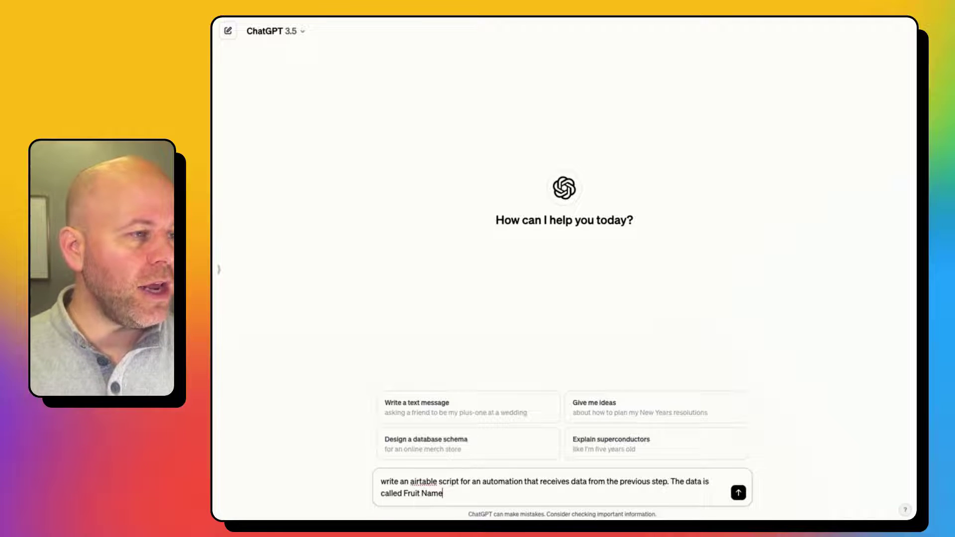
{"action": "type", "text": ". check"}
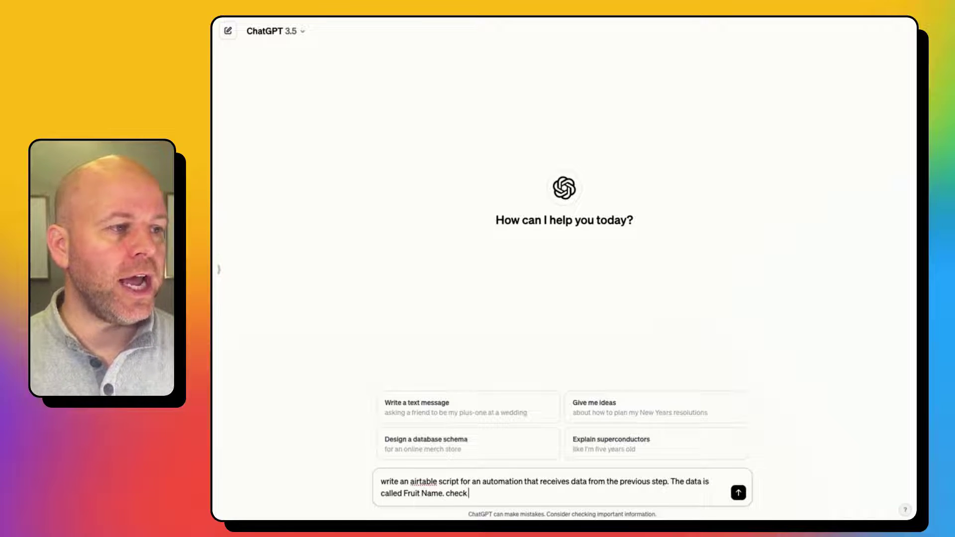
{"action": "type", "text": " if the f"}
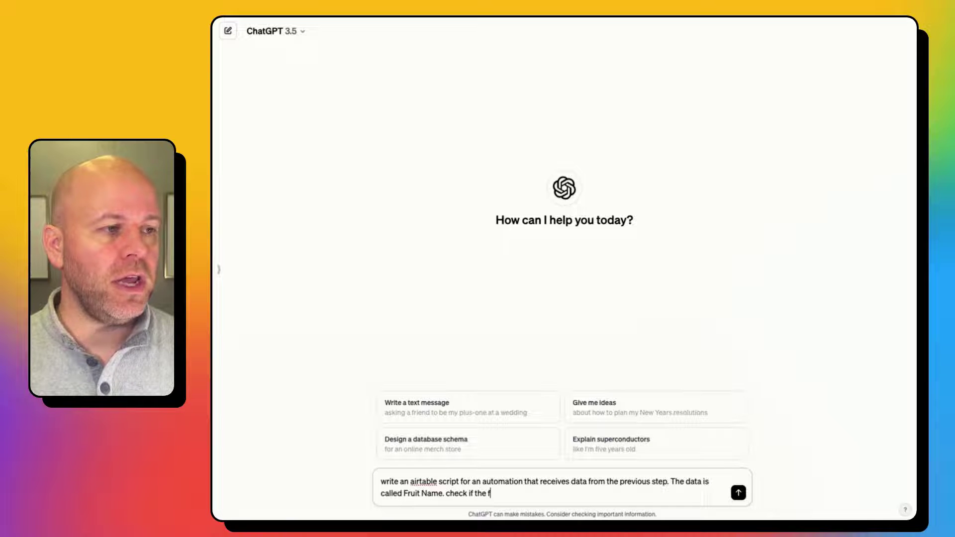
{"action": "type", "text": "s"}
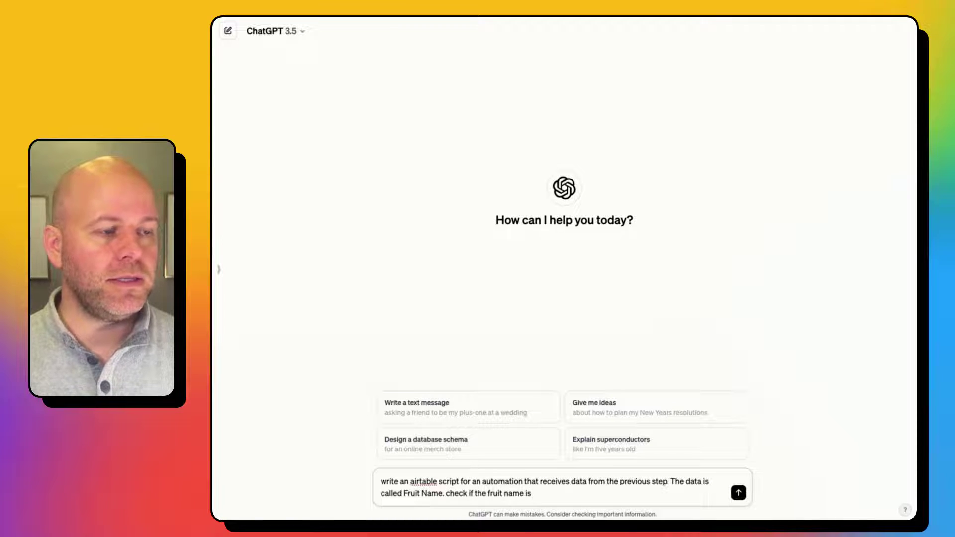
{"action": "type", "text": " banana -"}
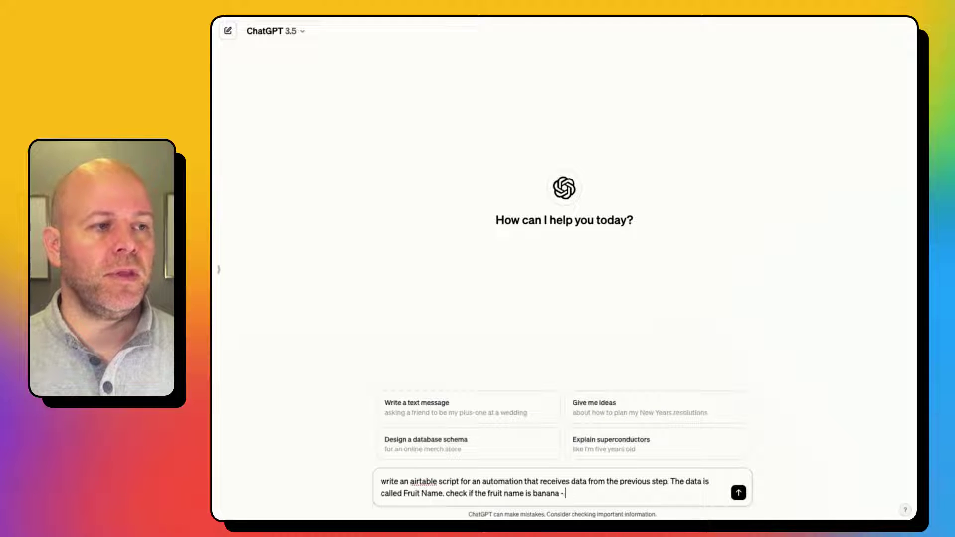
{"action": "type", "text": " and if"}
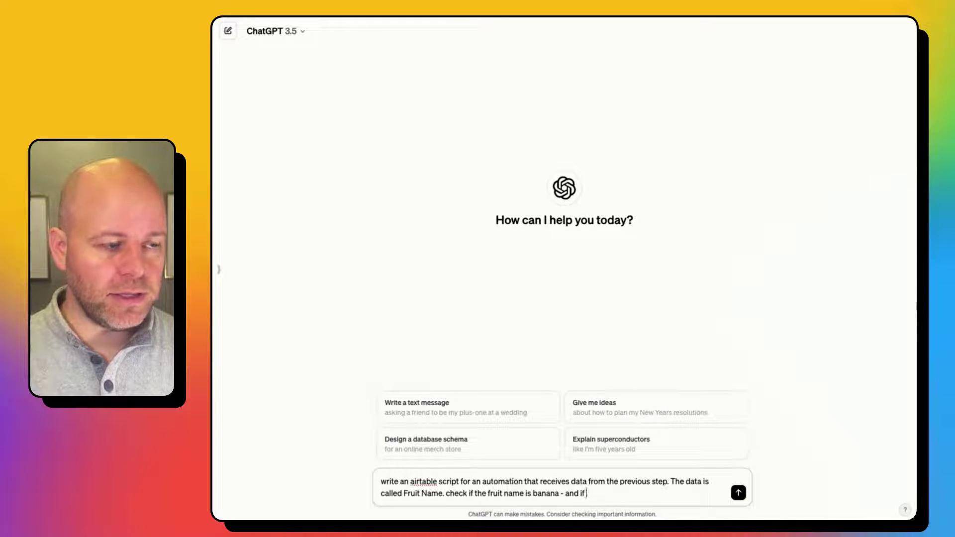
{"action": "type", "text": " it is, se"}
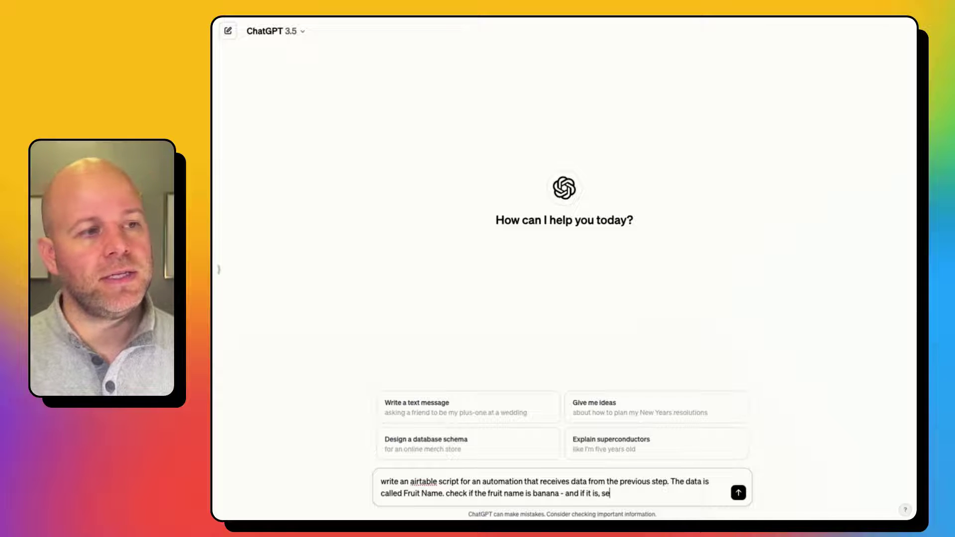
{"action": "type", "text": "t an output variable \"color\" to \""}
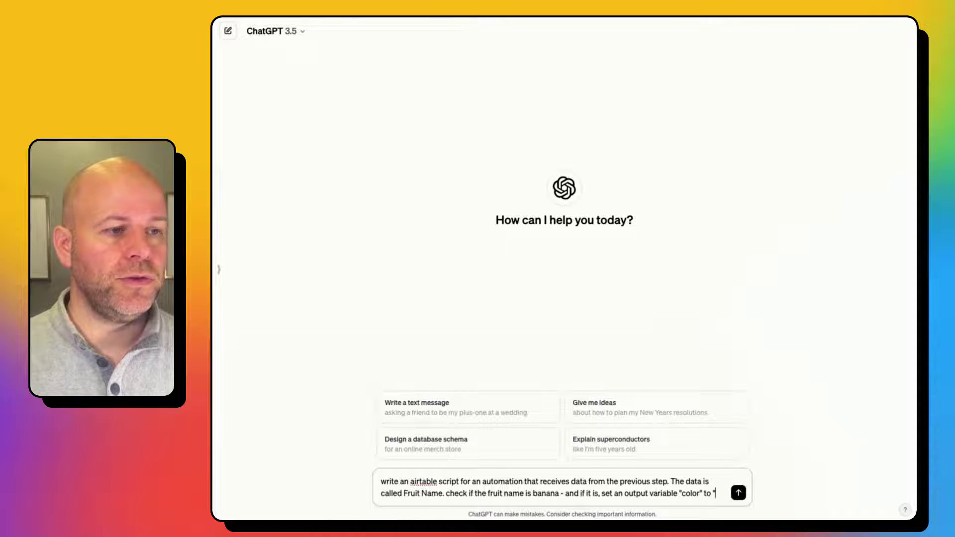
{"action": "key", "text": "BackSpace"}
{"action": "type", "text": "to ye"}
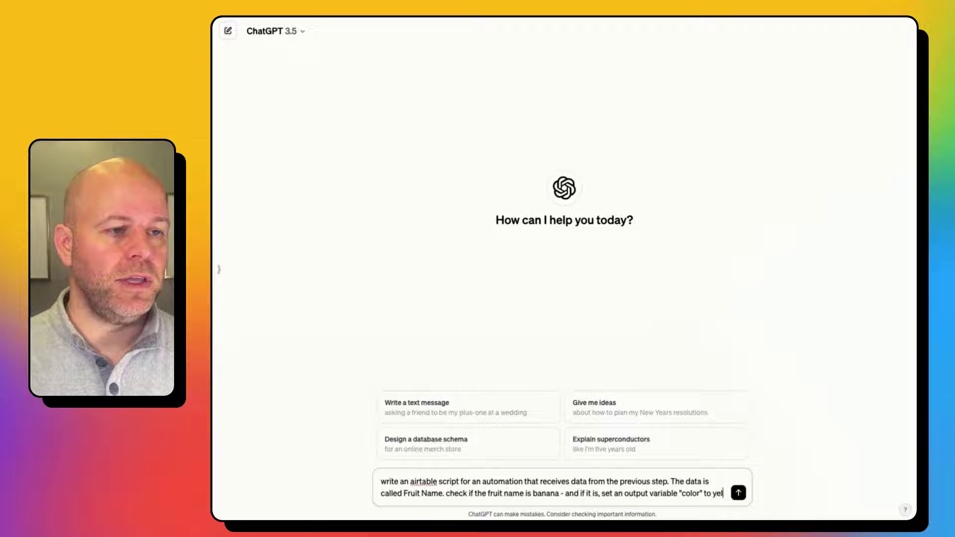
{"action": "type", "text": "low."}
{"action": "key", "text": "Return"}
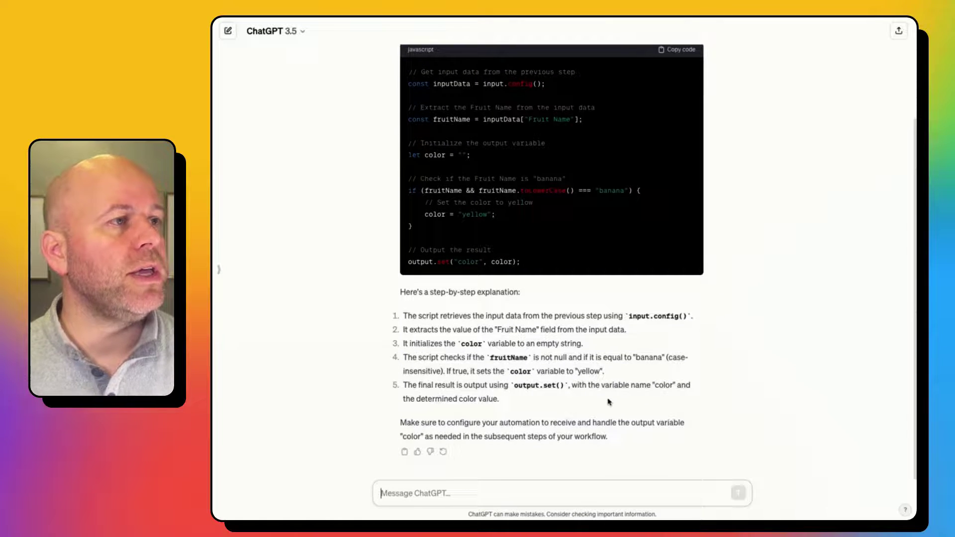
{"action": "scroll", "coordinate": [538, 299], "scroll_direction": "up", "scroll_amount": 1}
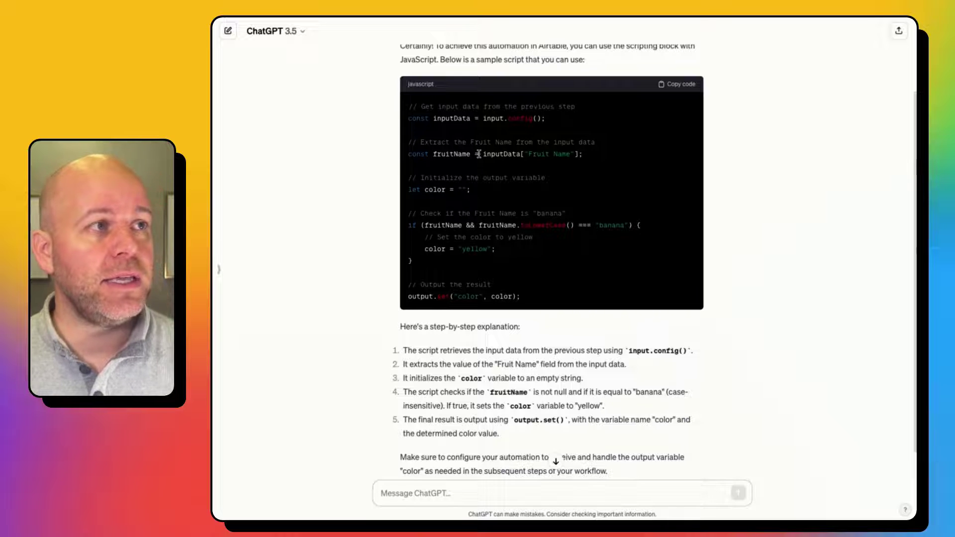
Step: Copy ChatGPT's banana-to-yellow JavaScript from its reply
{"action": "left_click_drag", "start_coordinate": [485, 155], "coordinate": [571, 155]}
{"action": "left_click", "coordinate": [549, 166]}
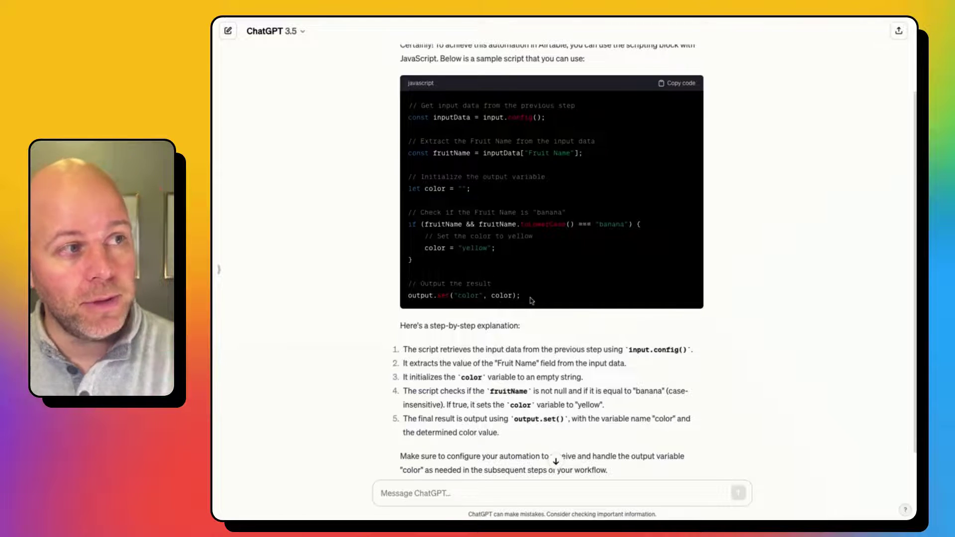
{"action": "left_click", "coordinate": [678, 86]}
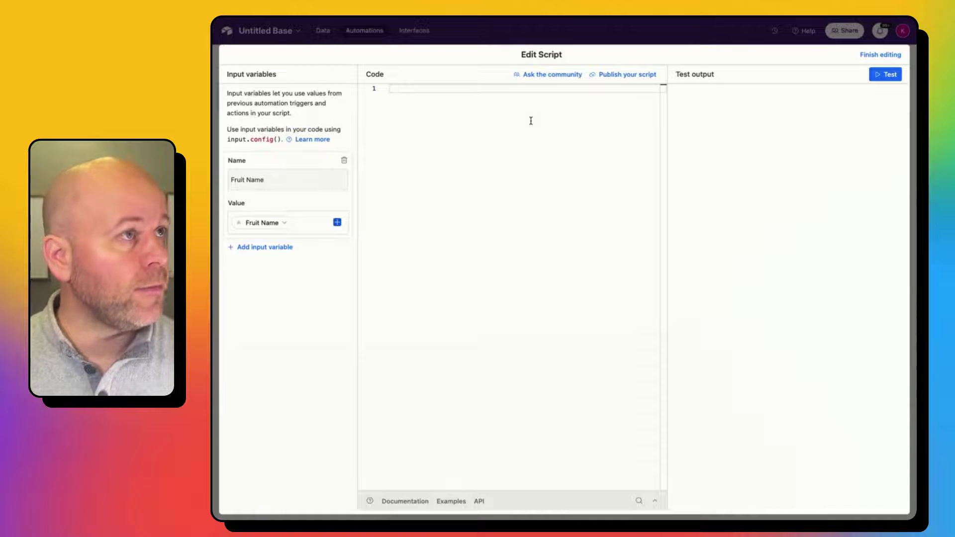
Step: Paste the ChatGPT script into the script editor and test it, getting color yellow
{"action": "key", "text": "ctrl+v"}
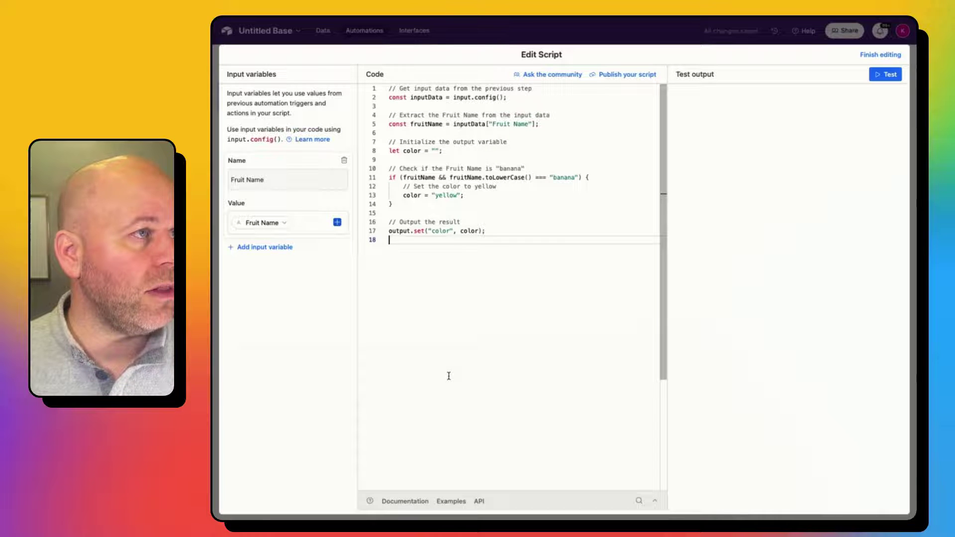
{"action": "left_click", "coordinate": [878, 76]}
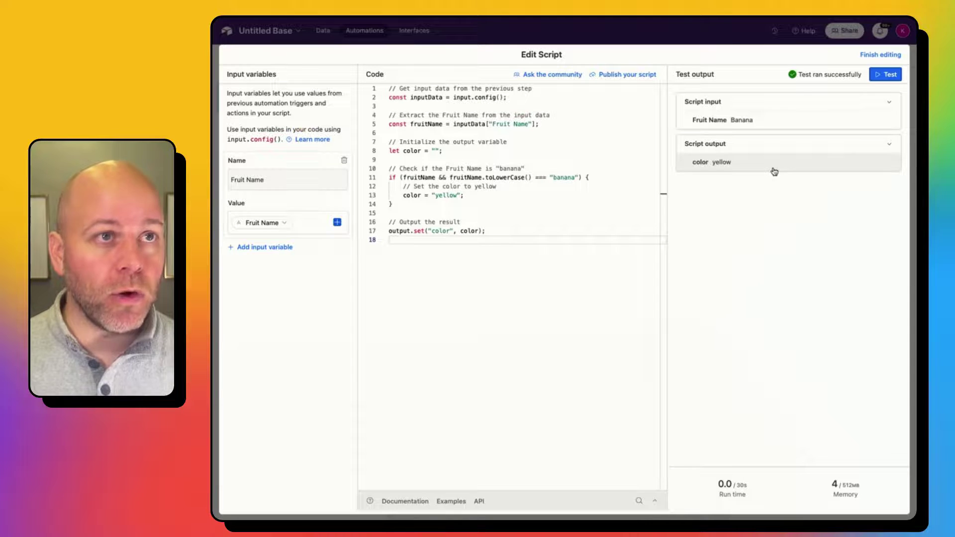
Step: Switch the trigger's test record to Grape and rerun the script test, getting empty color
{"action": "left_click", "coordinate": [888, 56]}
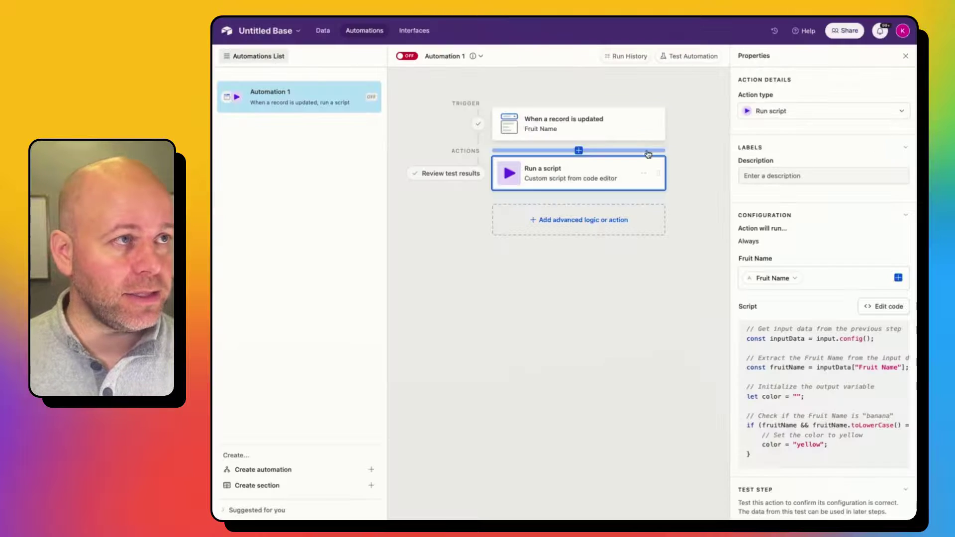
{"action": "left_click", "coordinate": [590, 129]}
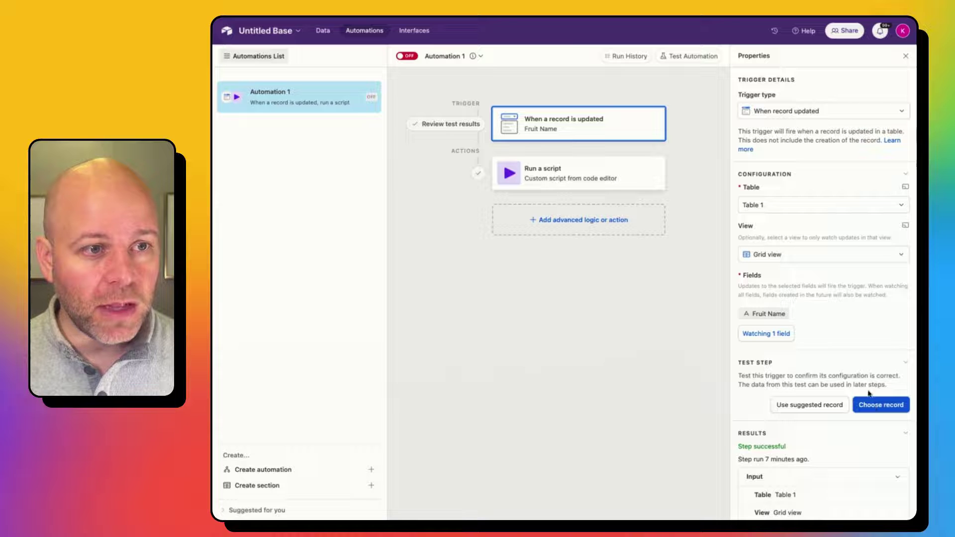
{"action": "left_click", "coordinate": [873, 407]}
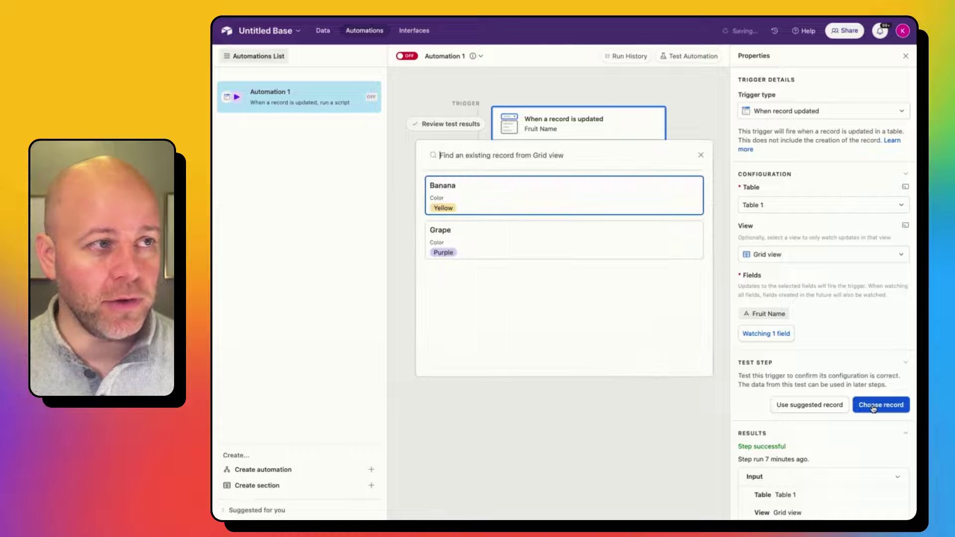
{"action": "left_click", "coordinate": [533, 244]}
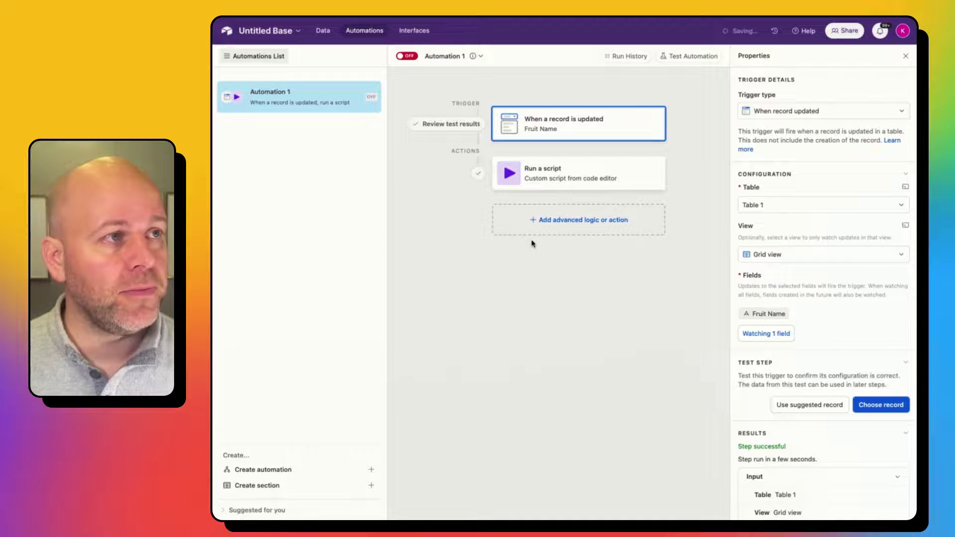
{"action": "left_click", "coordinate": [586, 183]}
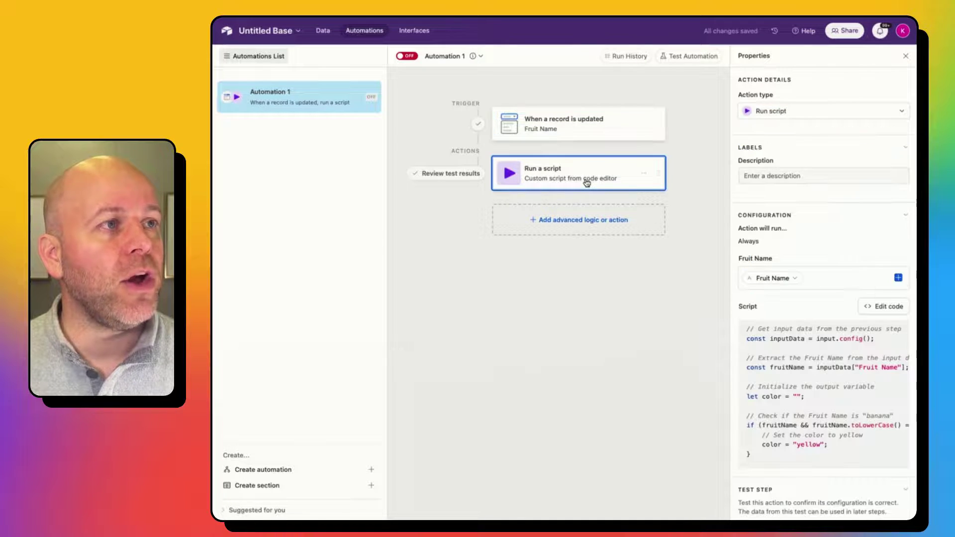
{"action": "left_click", "coordinate": [881, 312]}
{"action": "left_click", "coordinate": [885, 74]}
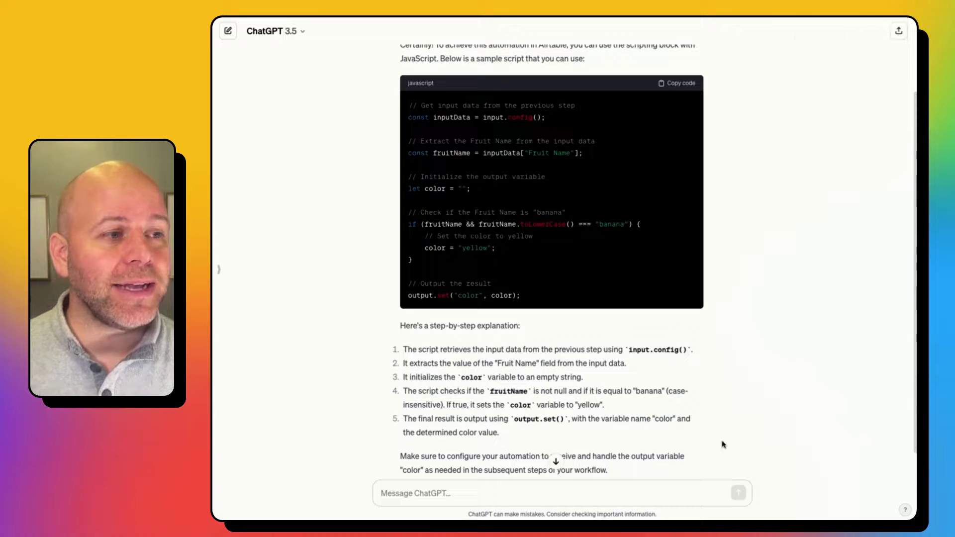
Step: Ask ChatGPT to add a grape-to-purple condition and copy the revised script
{"action": "left_click", "coordinate": [636, 489]}
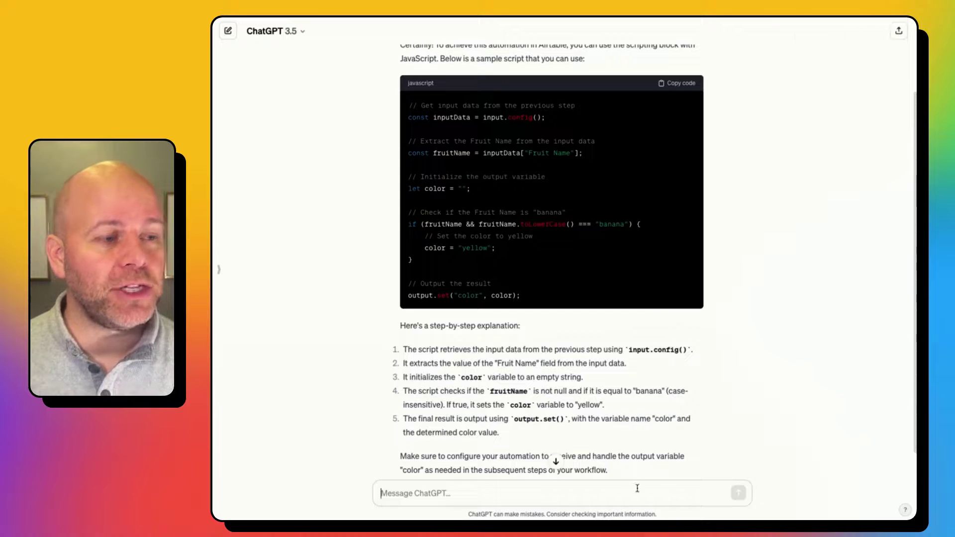
{"action": "scroll", "coordinate": [653, 444], "scroll_direction": "down", "scroll_amount": 1}
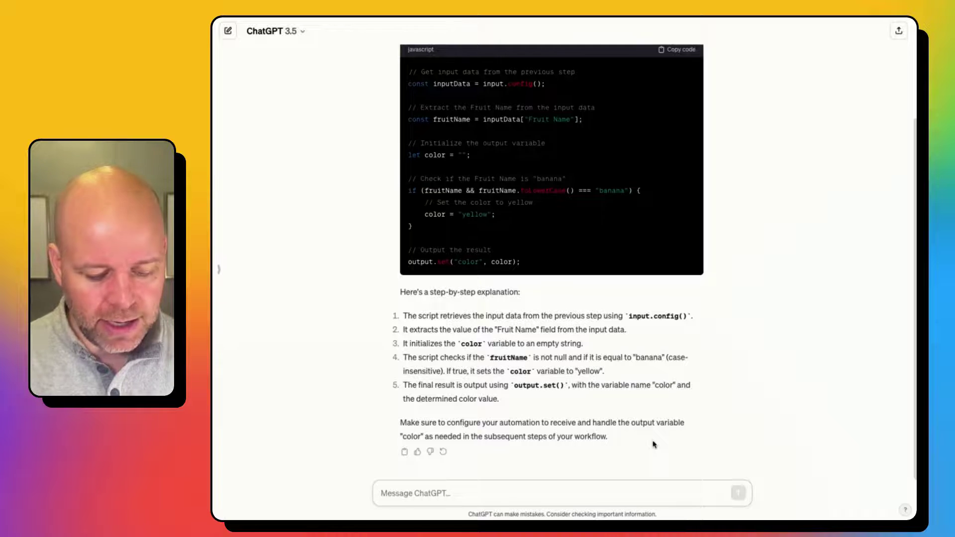
{"action": "type", "text": "add to the function, i"}
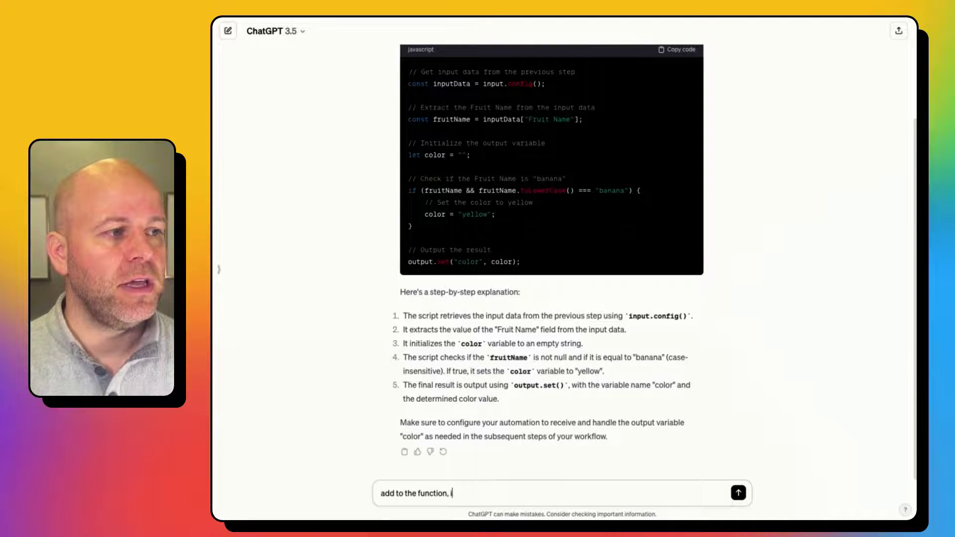
{"action": "type", "text": "f fruit name"}
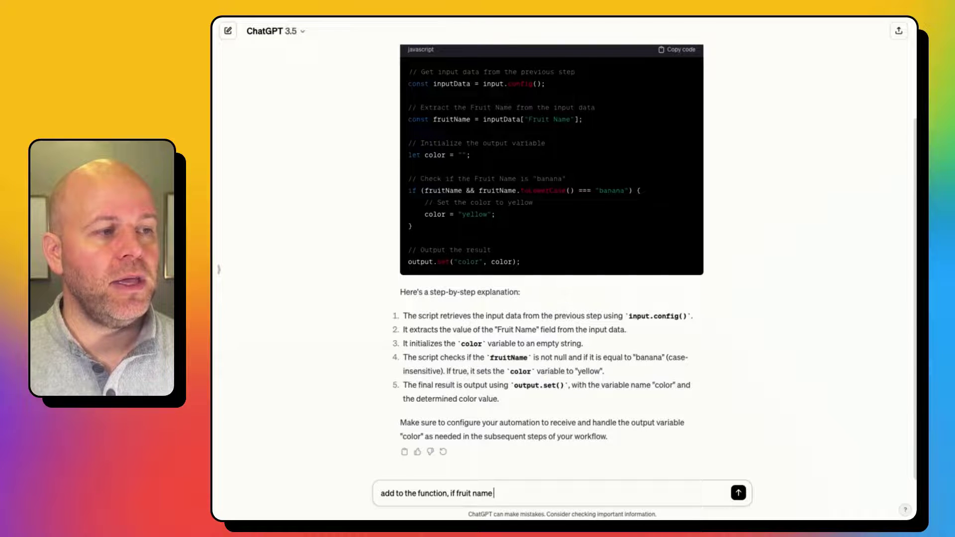
{"action": "type", "text": "= grape, "}
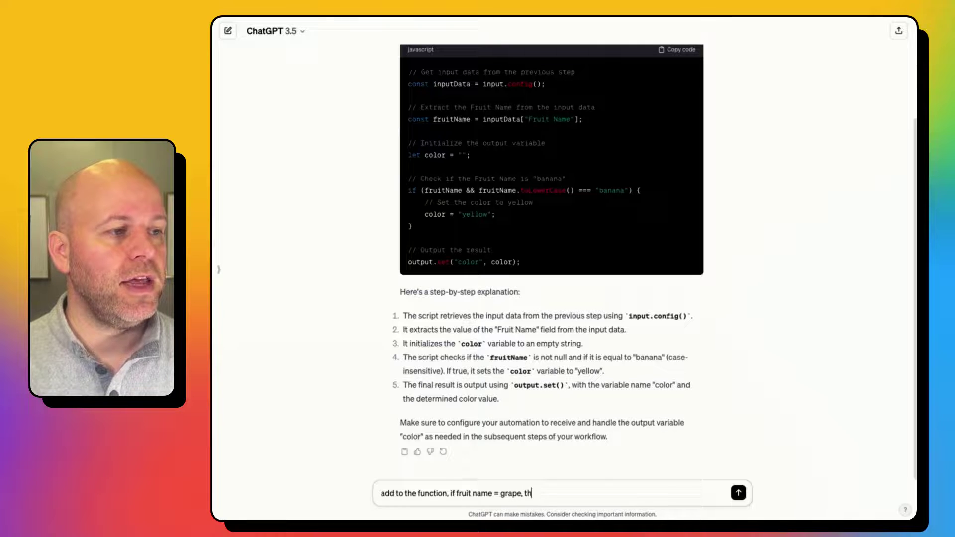
{"action": "type", "text": "the color to pur"}
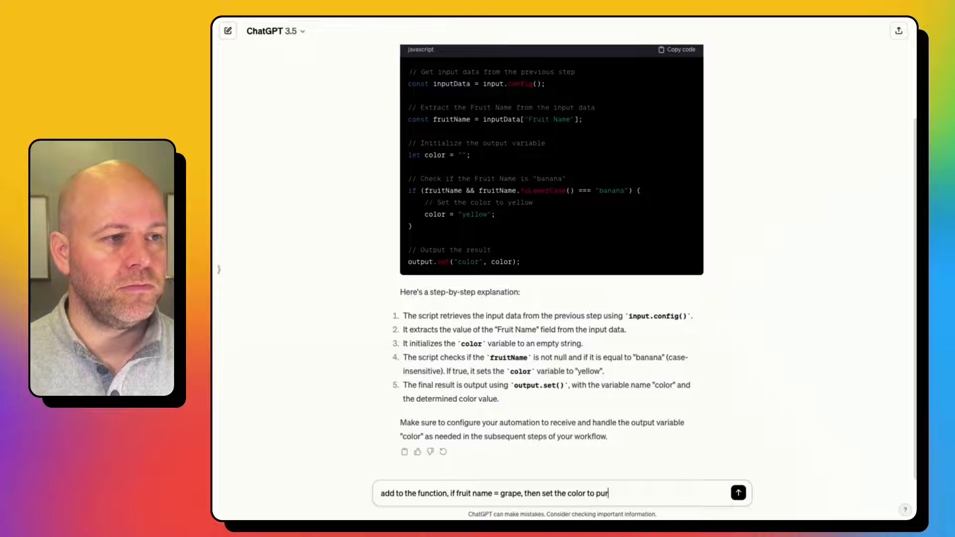
{"action": "type", "text": "e"}
{"action": "key", "text": "Return"}
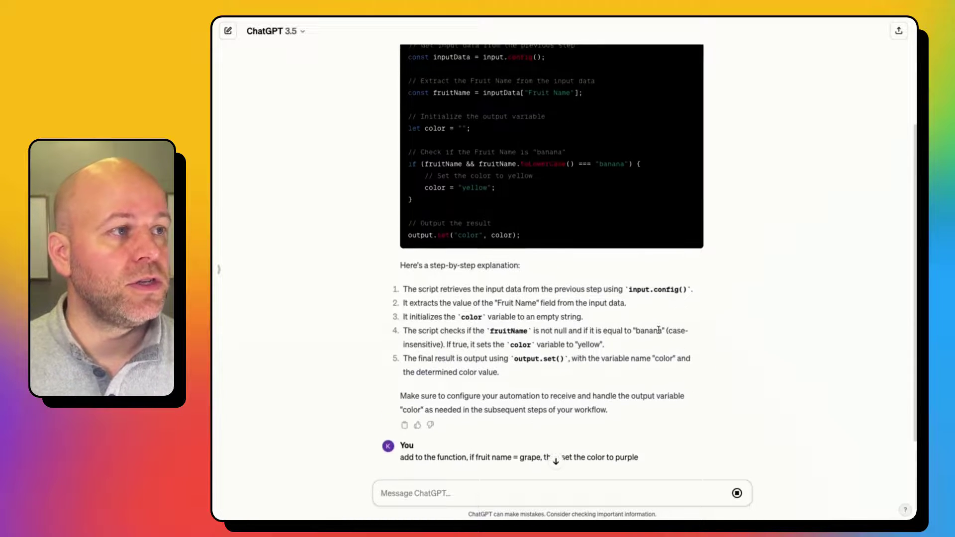
{"action": "scroll", "coordinate": [658, 332], "scroll_direction": "down", "scroll_amount": 3}
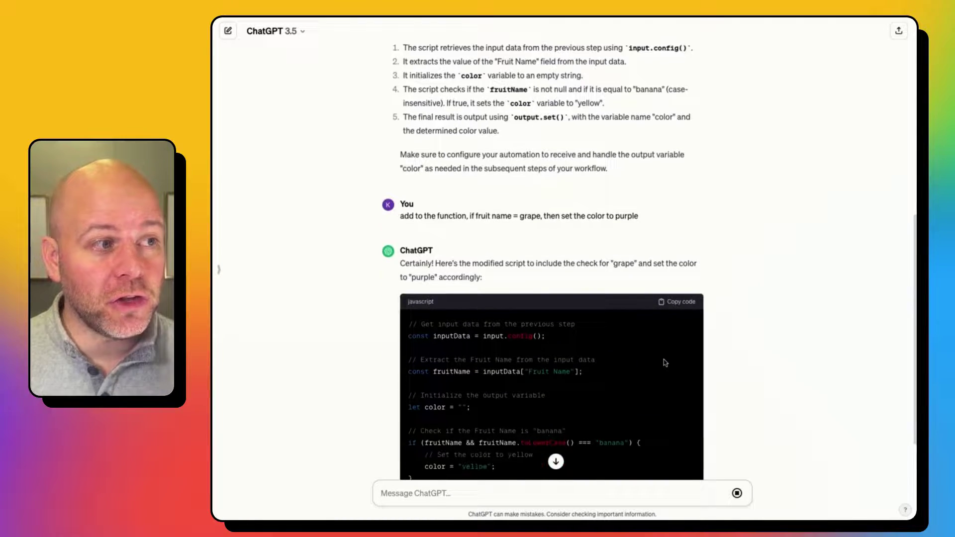
{"action": "scroll", "coordinate": [648, 359], "scroll_direction": "down", "scroll_amount": 1}
{"action": "scroll", "coordinate": [648, 359], "scroll_direction": "down", "scroll_amount": 2}
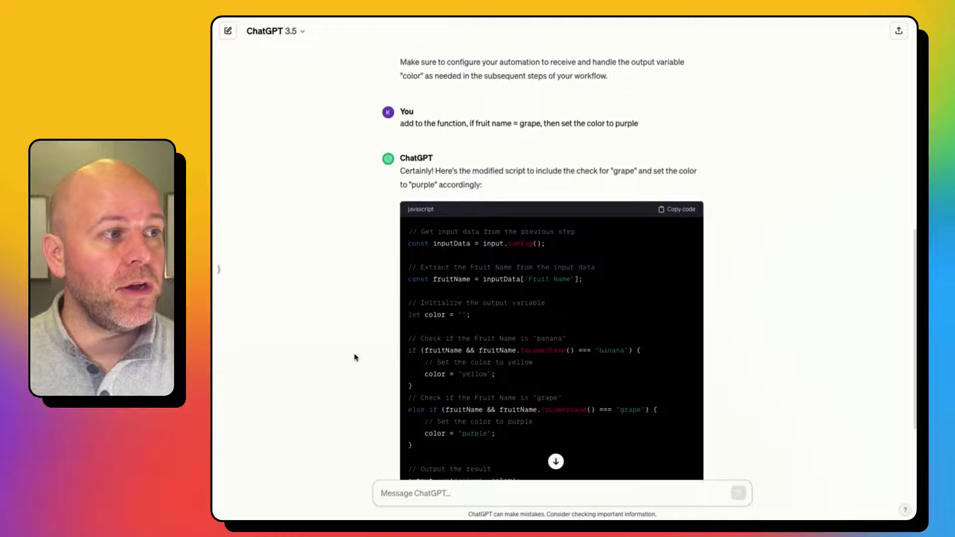
{"action": "scroll", "coordinate": [358, 354], "scroll_direction": "down", "scroll_amount": 2}
{"action": "scroll", "coordinate": [358, 354], "scroll_direction": "down", "scroll_amount": 1}
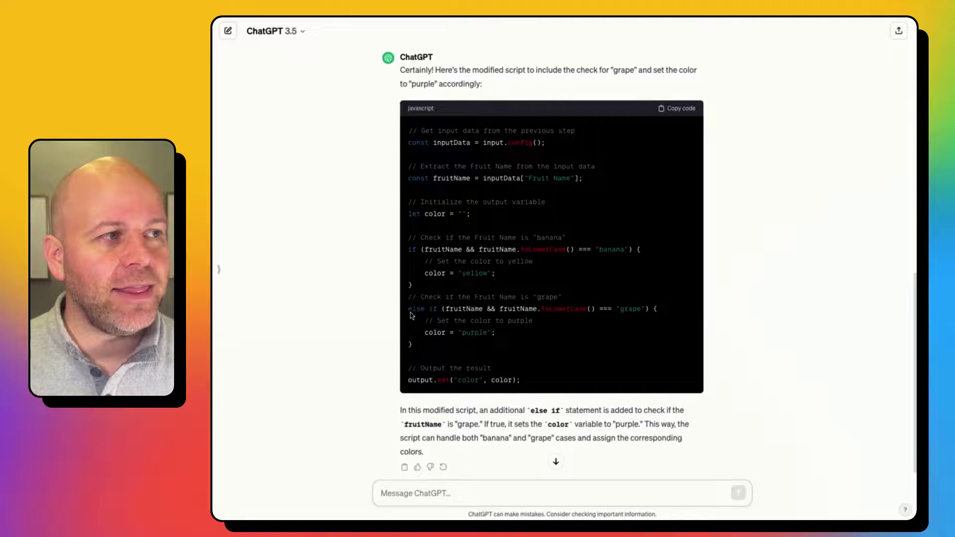
{"action": "left_click_drag", "start_coordinate": [407, 311], "coordinate": [587, 315]}
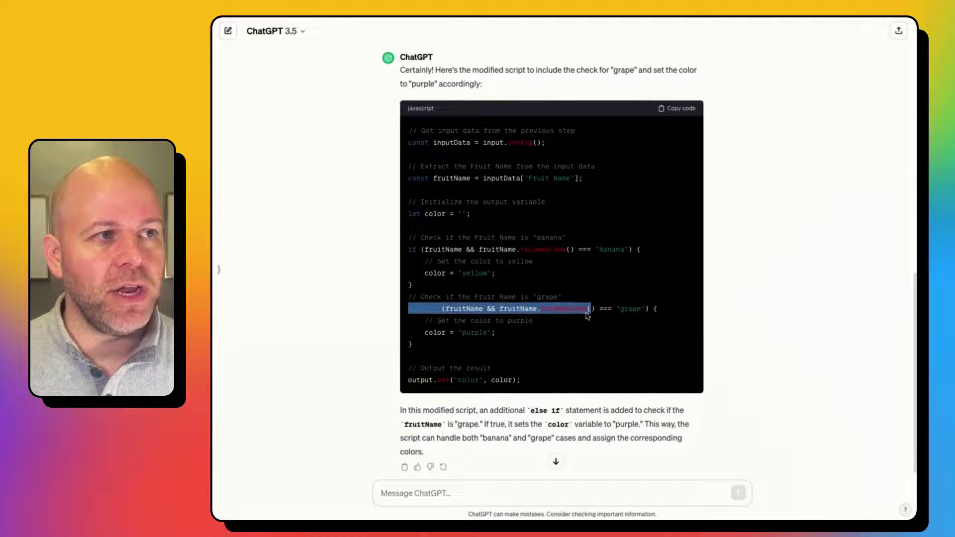
{"action": "left_click", "coordinate": [636, 316]}
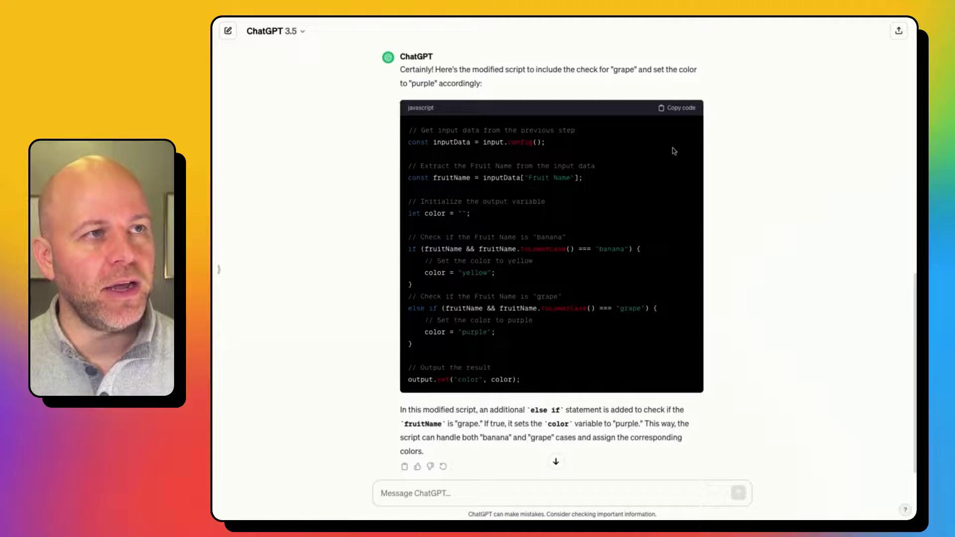
{"action": "left_click", "coordinate": [679, 110]}
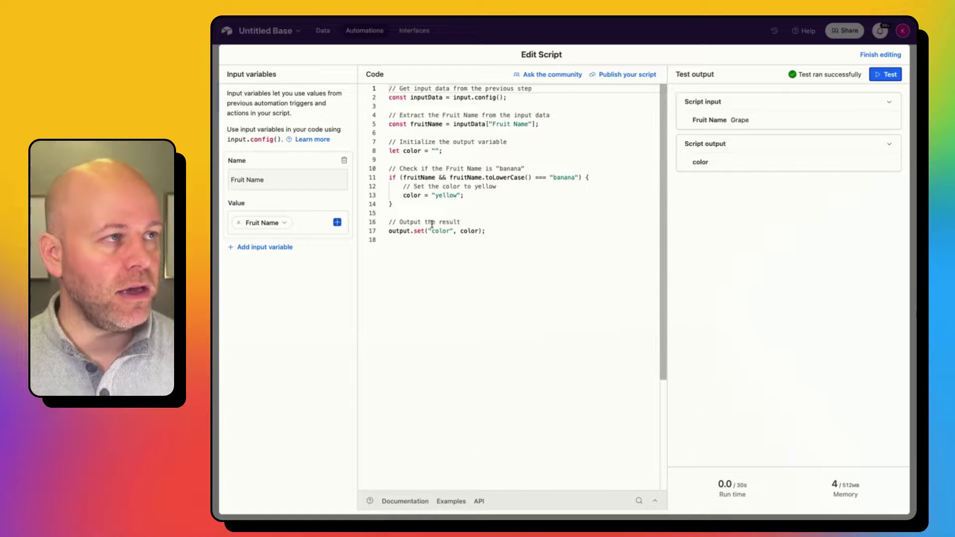
{"action": "left_click", "coordinate": [442, 299]}
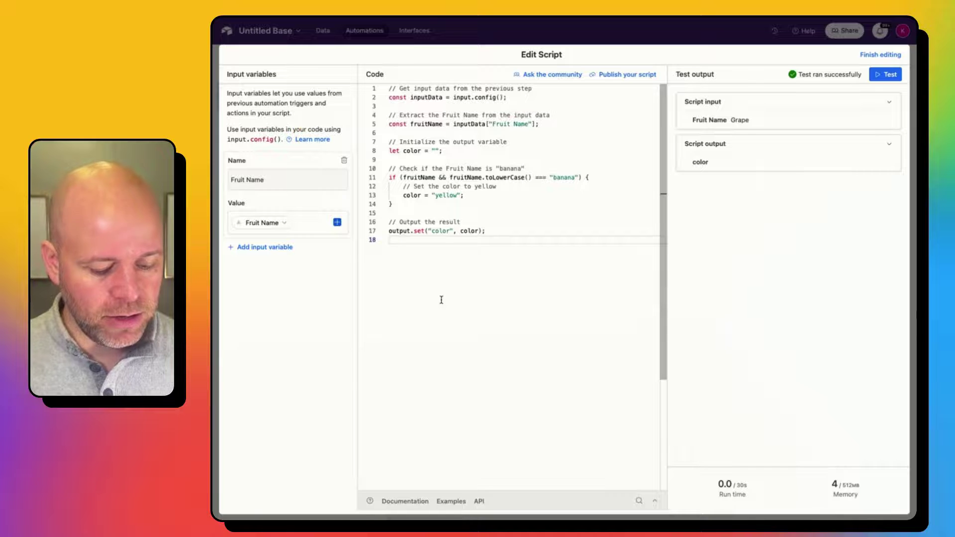
Step: Paste the grape-aware script over the old code and test it, getting purple
{"action": "key", "text": "ctrl+a"}
{"action": "key", "text": "ctrl+v"}
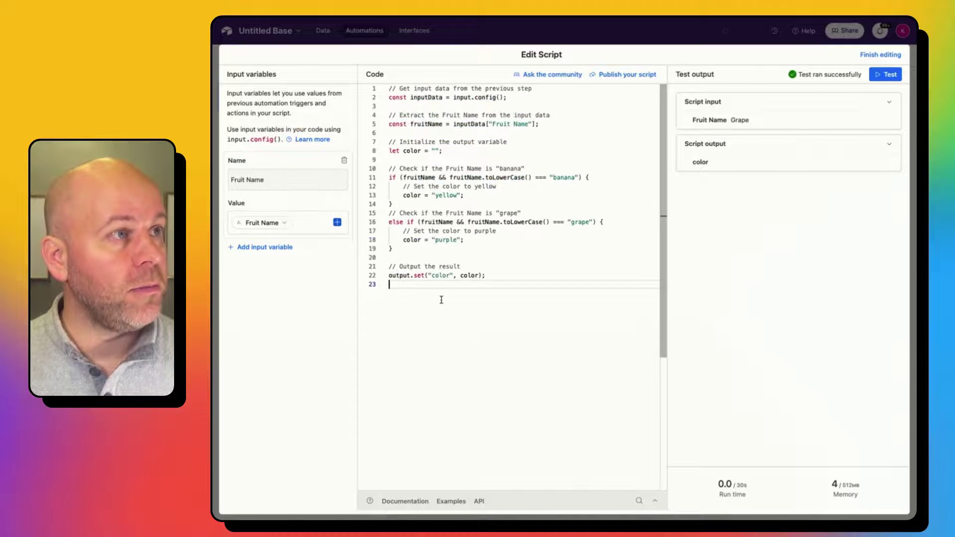
{"action": "left_click", "coordinate": [884, 74]}
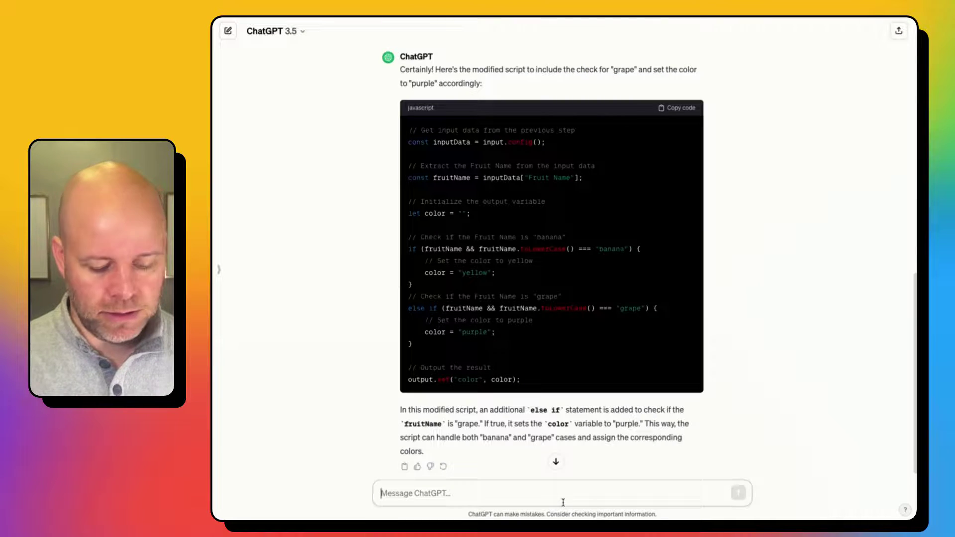
{"action": "type", "text": "a"}
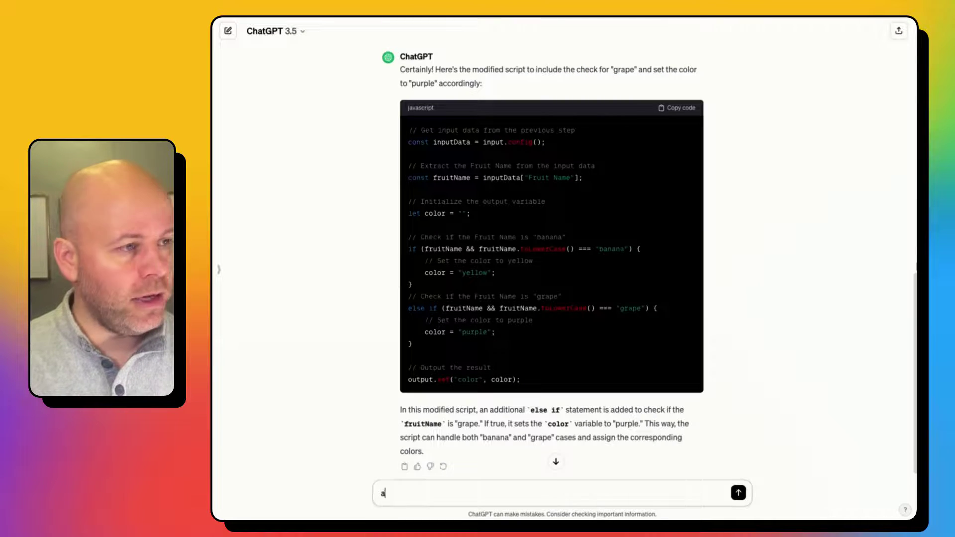
{"action": "type", "text": "dd i"}
{"action": "type", "text": " or"}
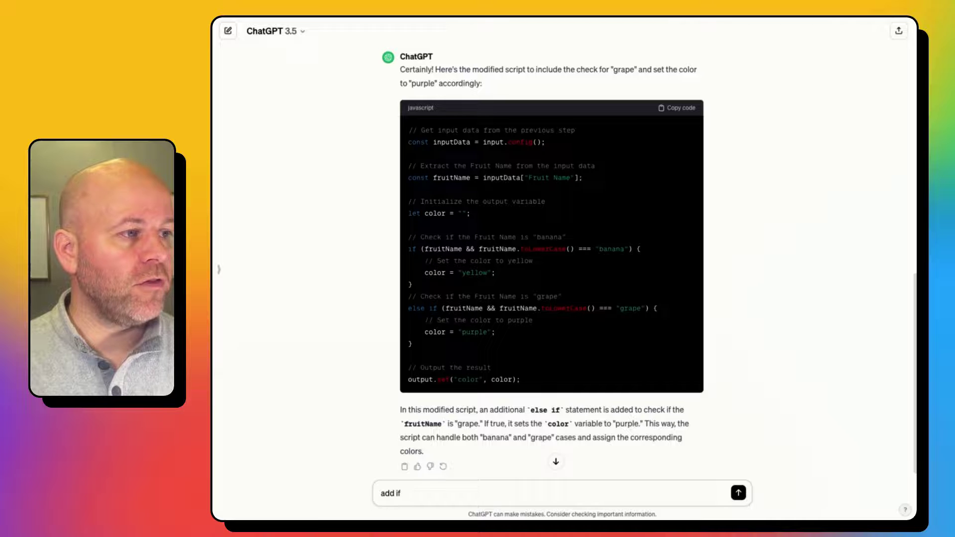
{"action": "type", "text": " fruit nam"}
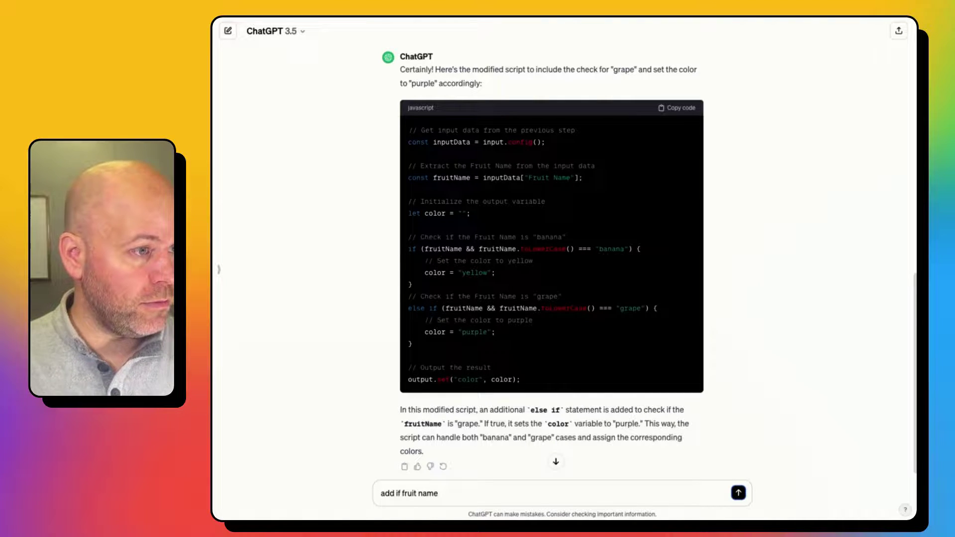
{"action": "type", "text": " e"}
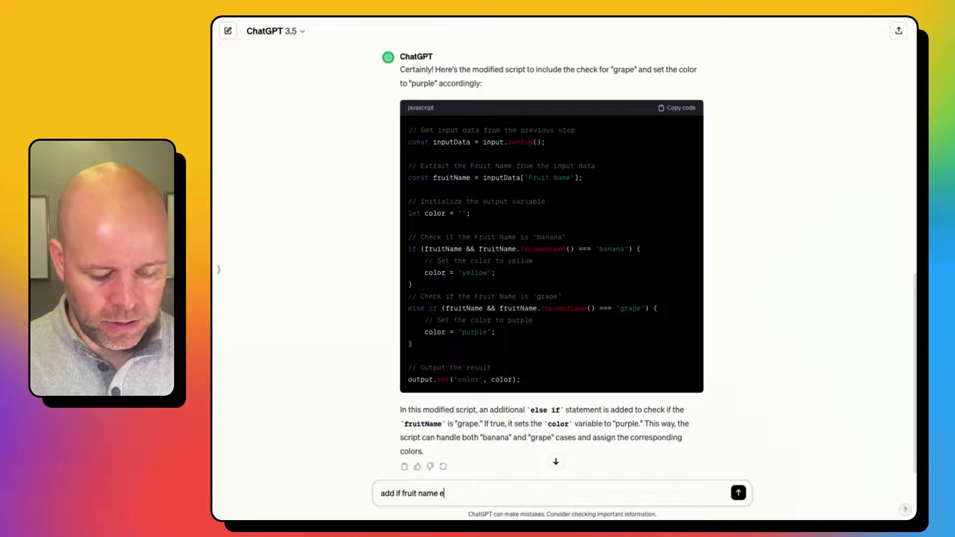
{"action": "type", "text": "quals ro"}
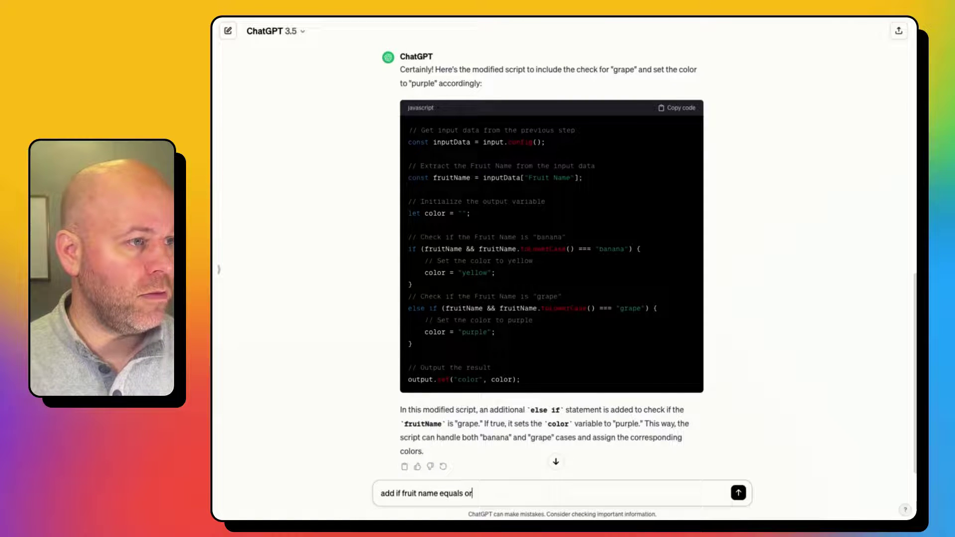
{"action": "type", "text": "ange, then s"}
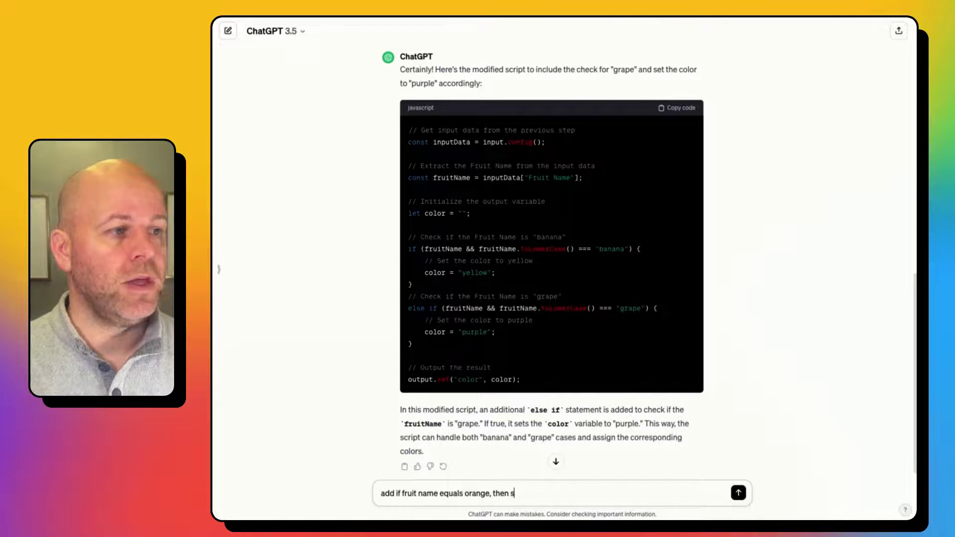
{"action": "type", "text": "et color to o"}
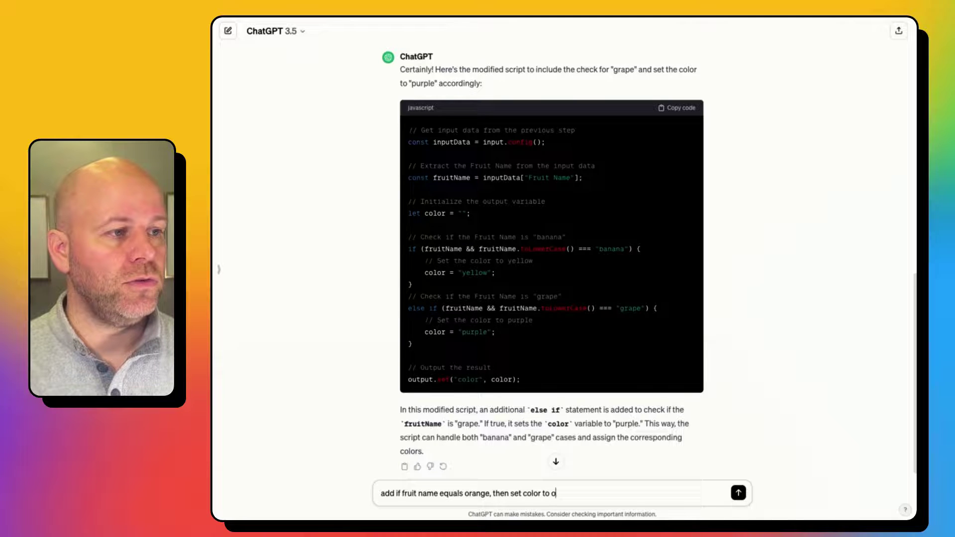
{"action": "type", "text": "range"}
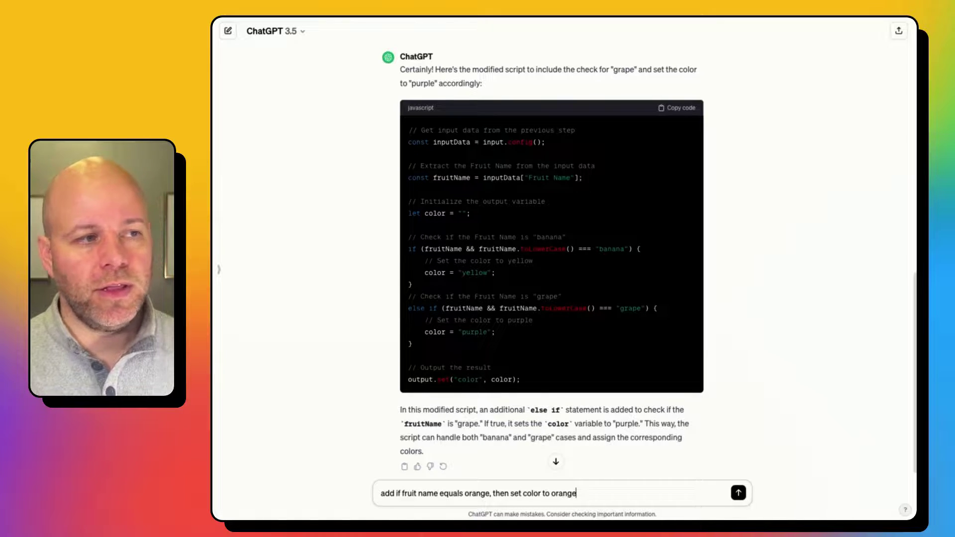
Step: Send ChatGPT the follow-up: if fruit name equals orange, set color to orange
{"action": "key", "text": "Return"}
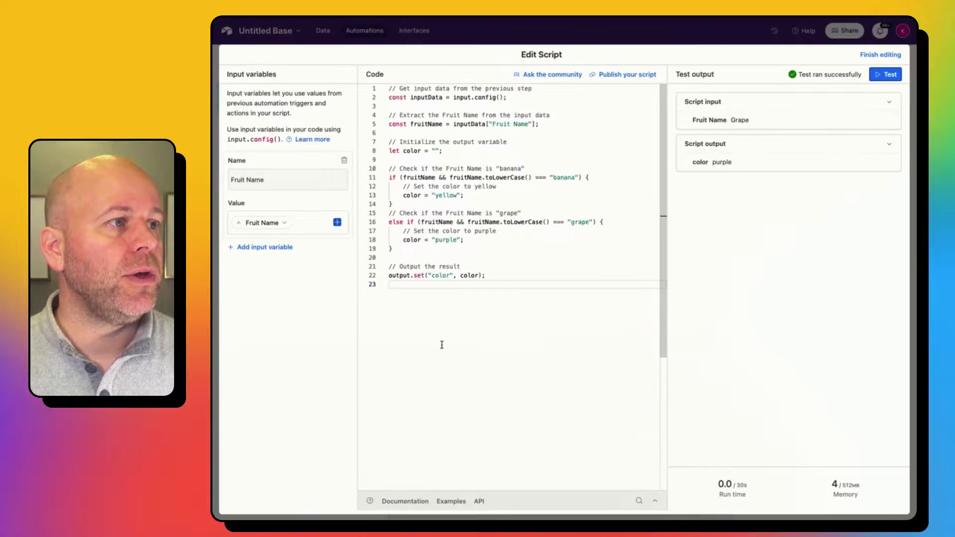
Step: Paste the banana, grape and orange script over the old code and finish editing
{"action": "key", "text": "ctrl+a"}
{"action": "key", "text": "ctrl+v"}
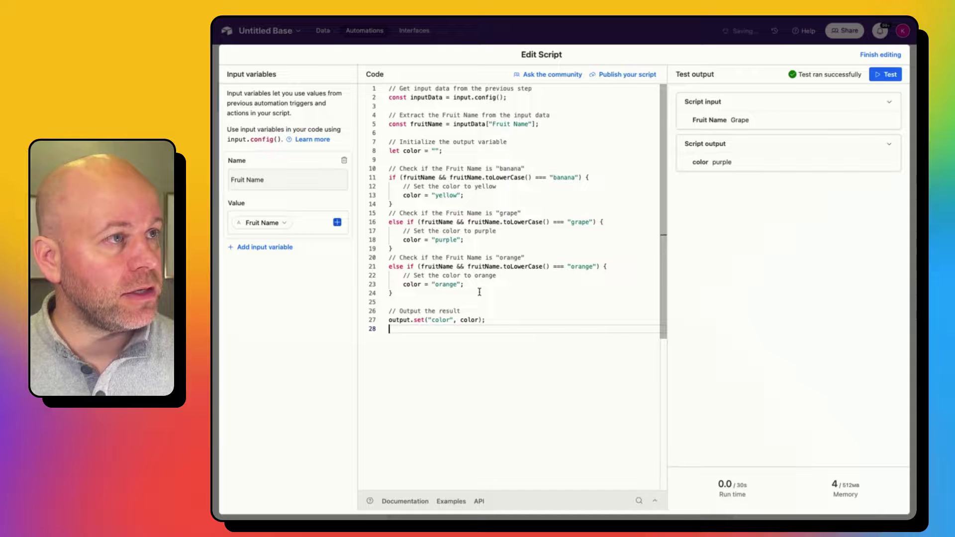
{"action": "left_click", "coordinate": [881, 55]}
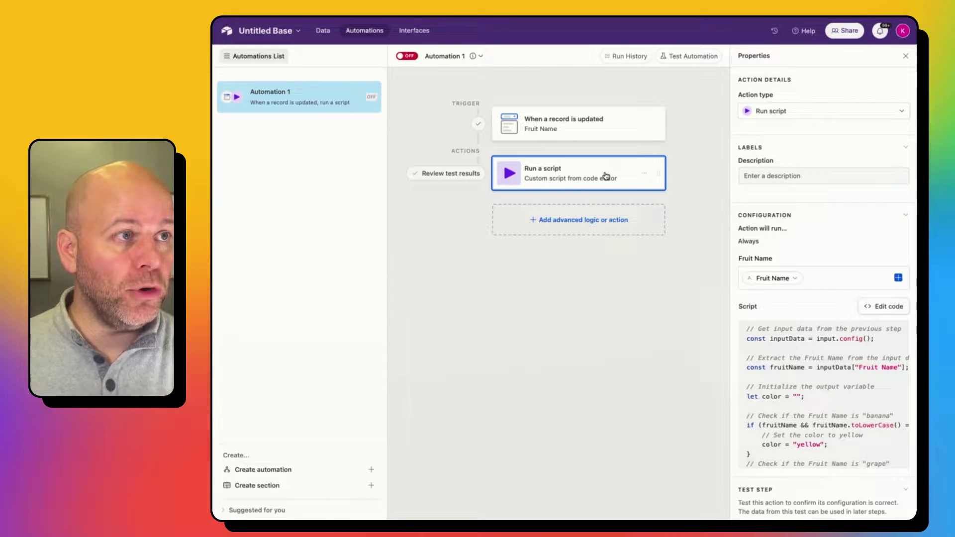
{"action": "scroll", "coordinate": [800, 328], "scroll_direction": "down", "scroll_amount": 5}
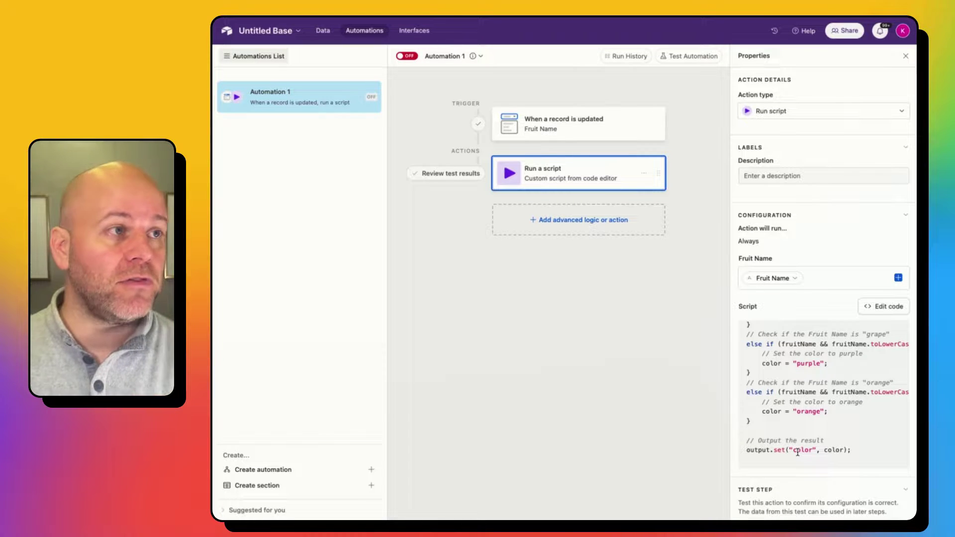
Step: Add an Update record step on Table 1 targeting the triggering record's Airtable record ID
{"action": "left_click", "coordinate": [598, 220]}
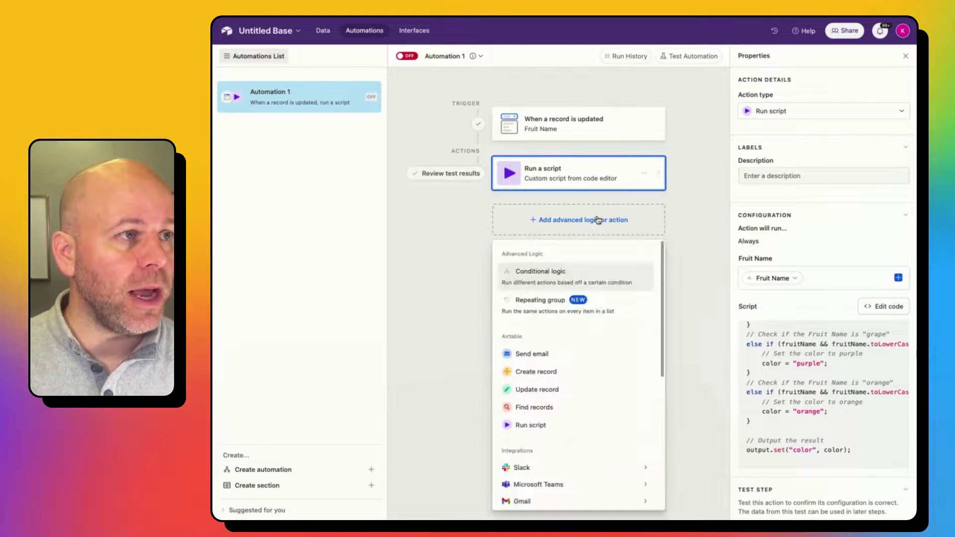
{"action": "left_click", "coordinate": [537, 389]}
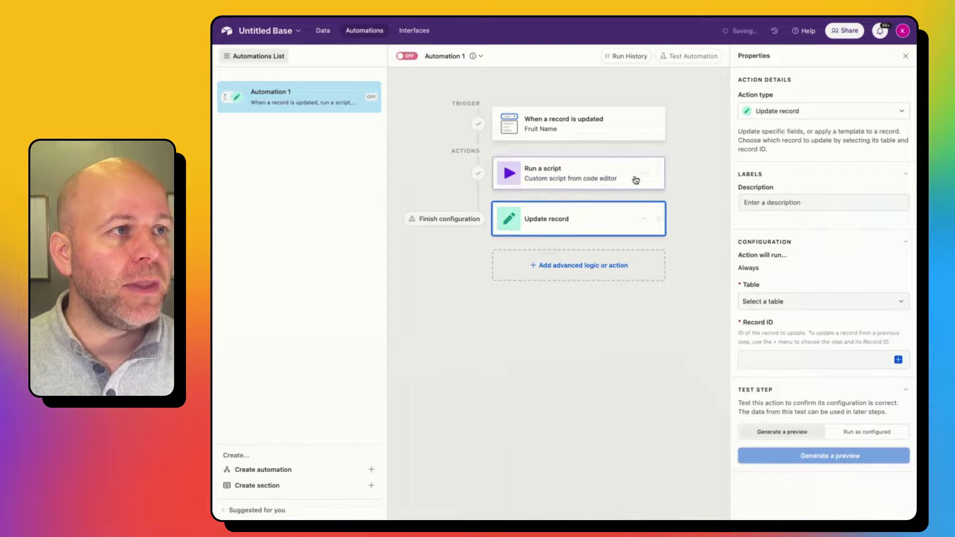
{"action": "left_click", "coordinate": [797, 303]}
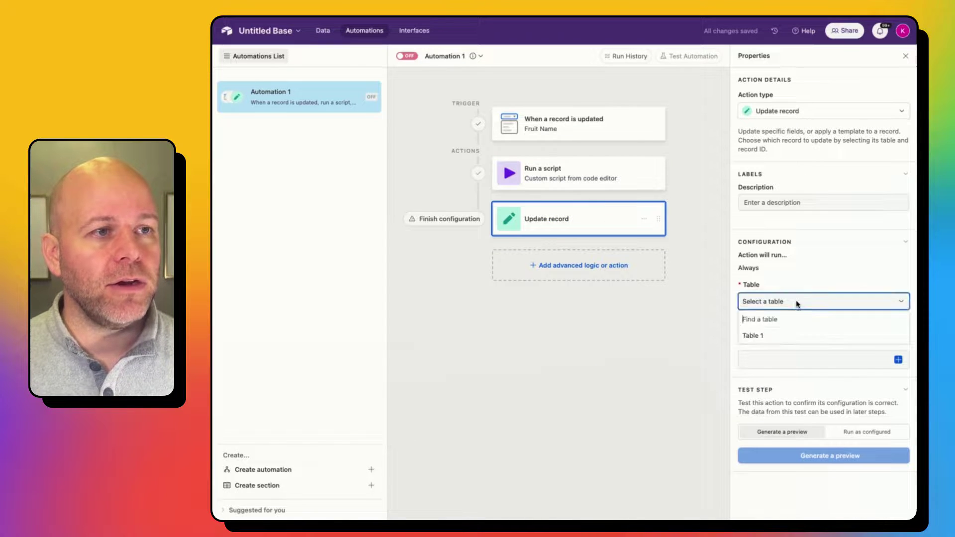
{"action": "left_click", "coordinate": [799, 335]}
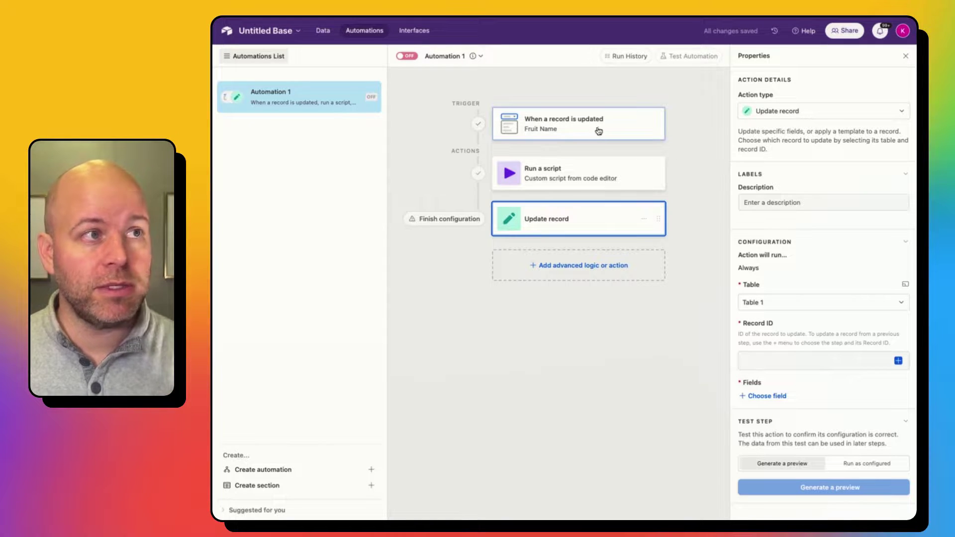
{"action": "left_click", "coordinate": [887, 364]}
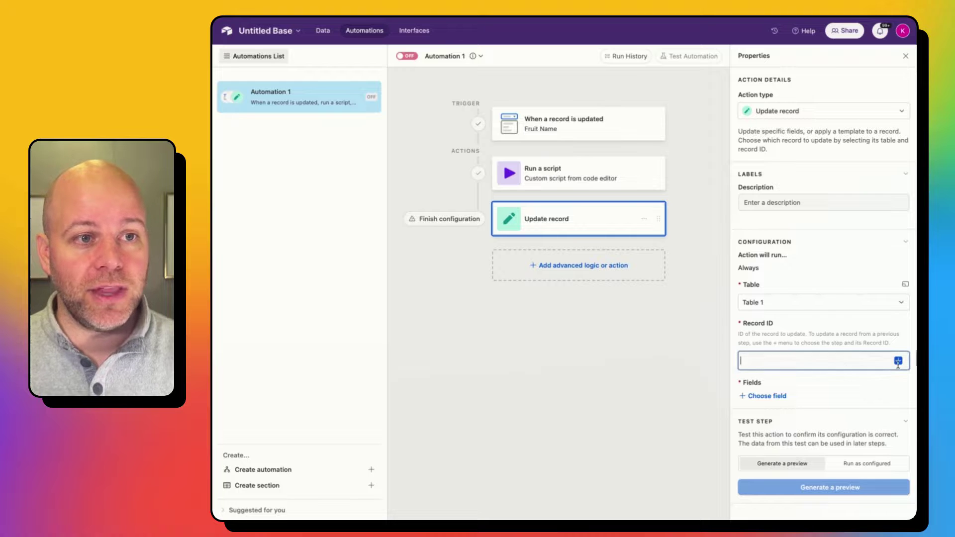
{"action": "left_click", "coordinate": [898, 360]}
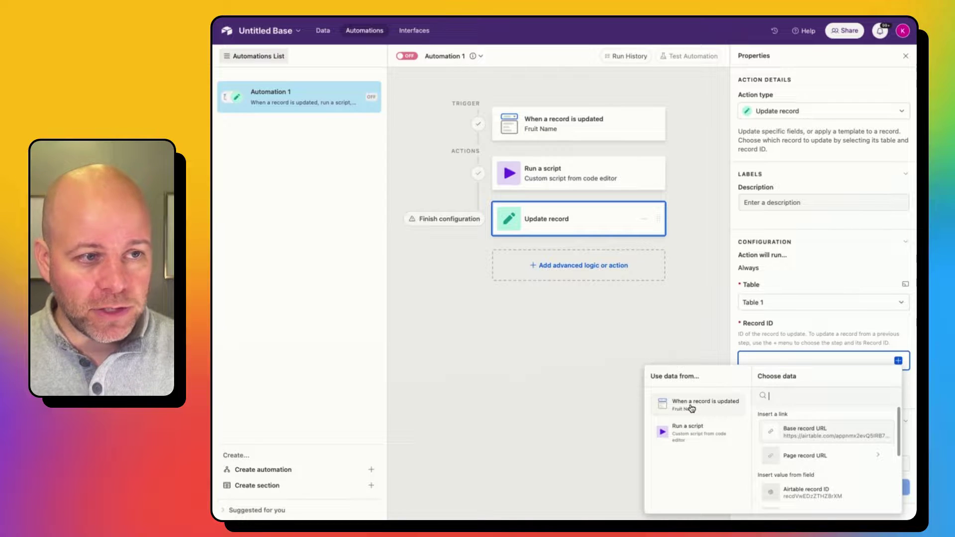
{"action": "scroll", "coordinate": [806, 477], "scroll_direction": "down", "scroll_amount": 1}
{"action": "left_click", "coordinate": [813, 482]}
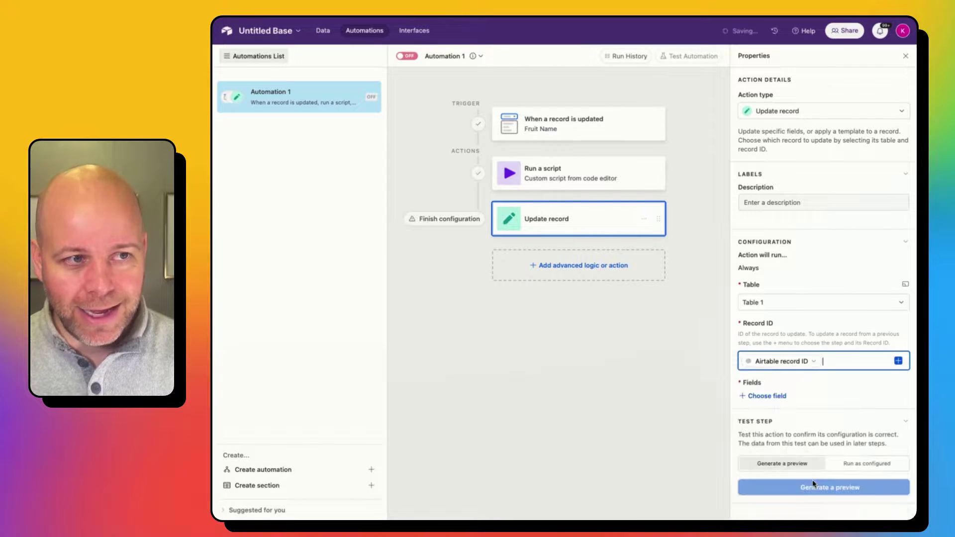
Step: Add the Color field as Dynamic, filled from the Run a script step's color output
{"action": "left_click", "coordinate": [772, 396]}
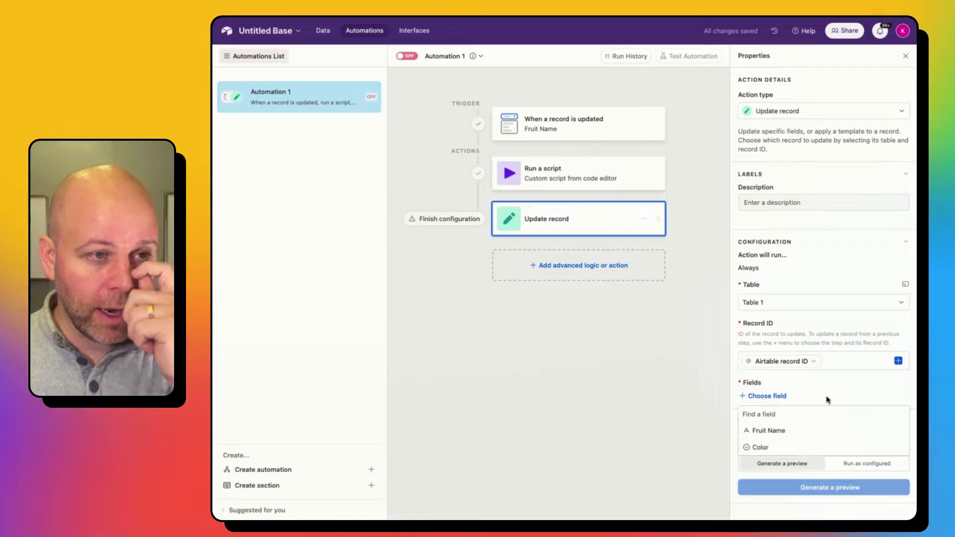
{"action": "left_click", "coordinate": [782, 448]}
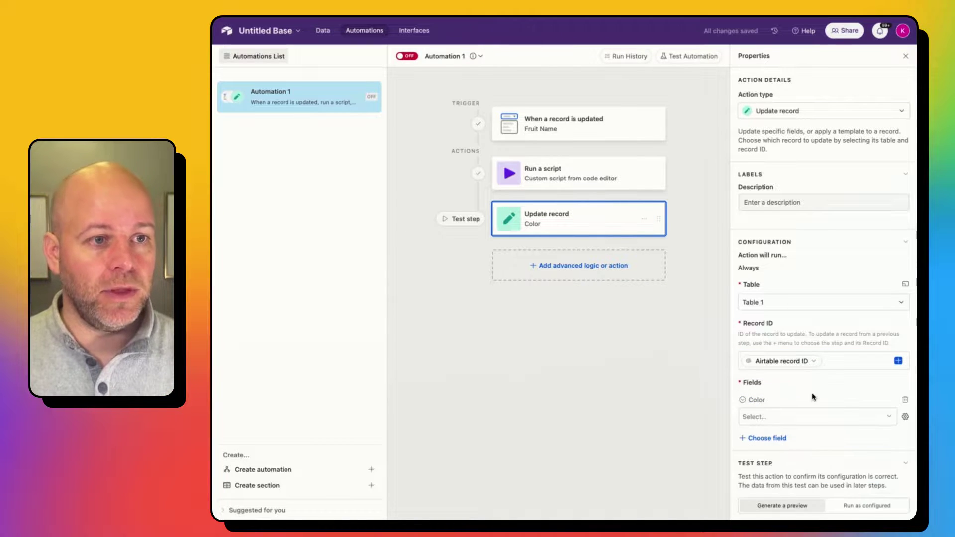
{"action": "left_click", "coordinate": [906, 418]}
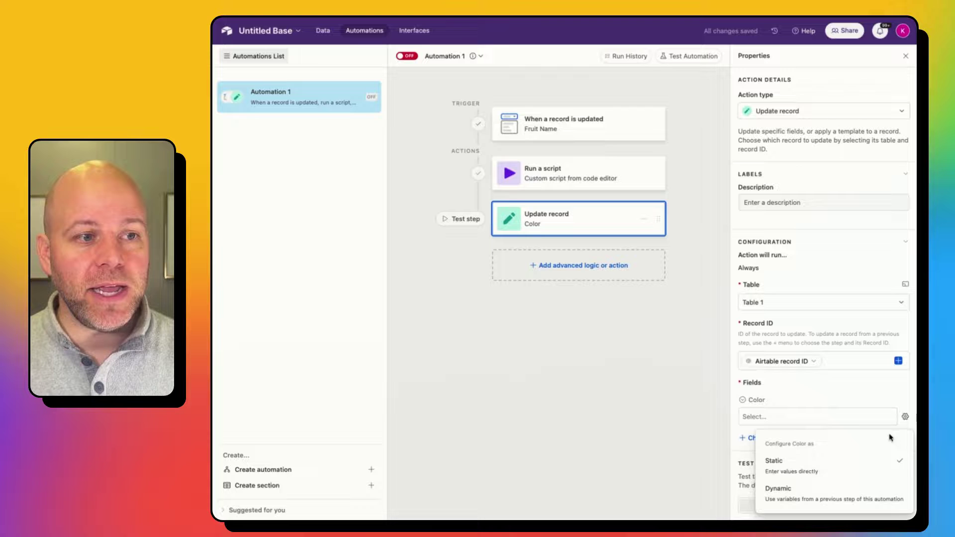
{"action": "left_click", "coordinate": [842, 495]}
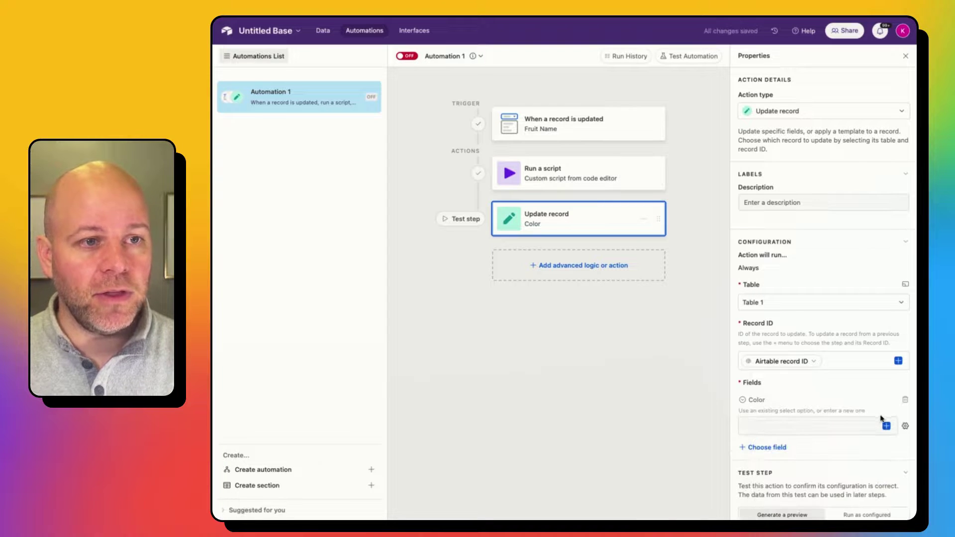
{"action": "left_click", "coordinate": [885, 425]}
{"action": "left_click", "coordinate": [685, 346]}
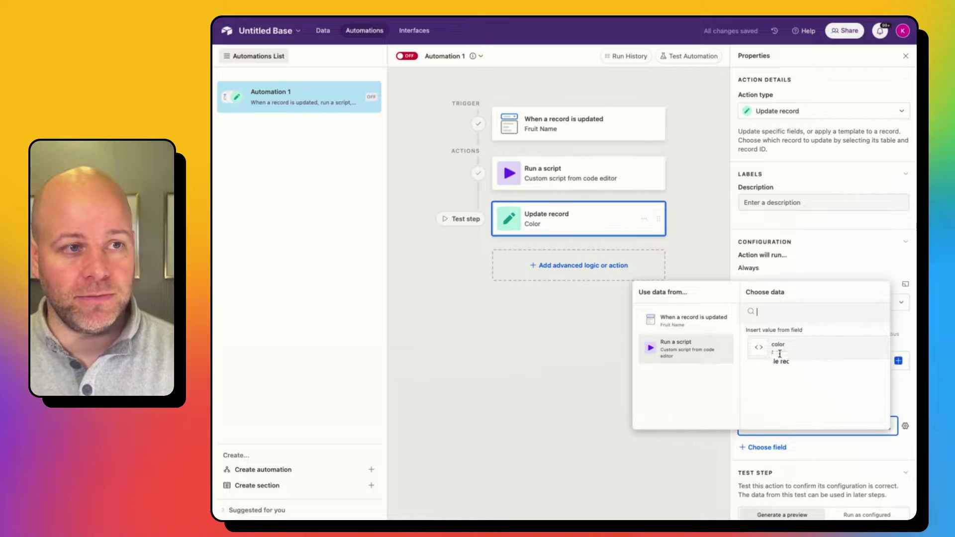
{"action": "left_click", "coordinate": [803, 350]}
{"action": "left_click", "coordinate": [788, 387]}
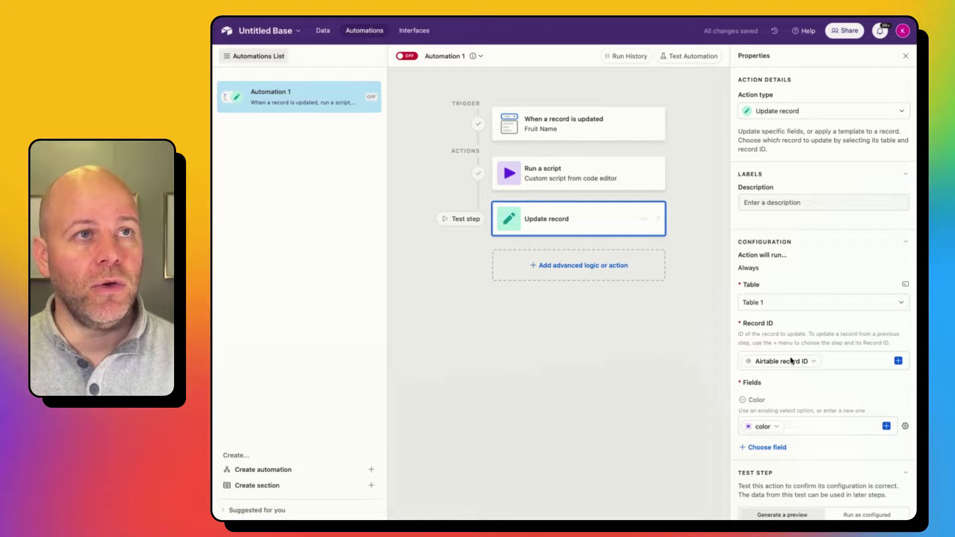
Step: Rename the automation to 'Set Color' and go back to the table's records
{"action": "left_click", "coordinate": [447, 60]}
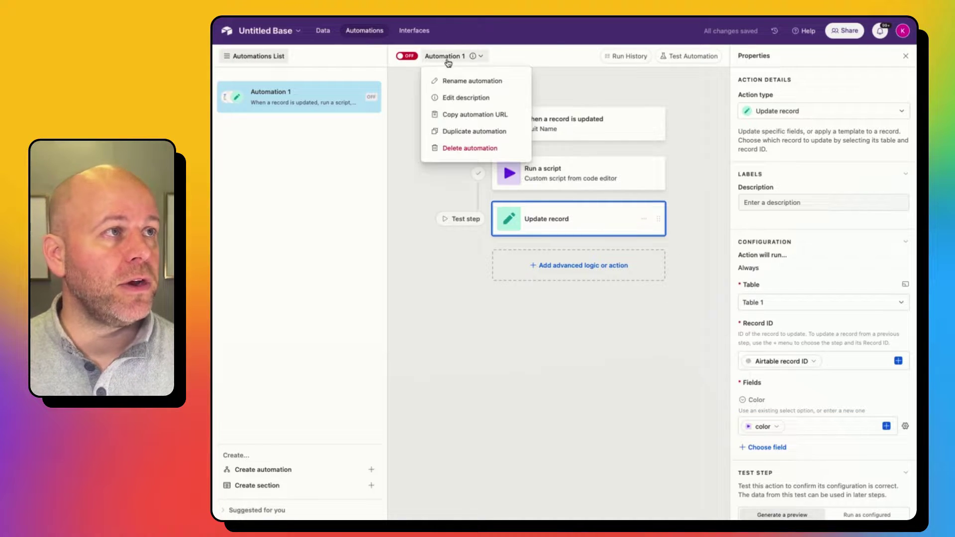
{"action": "left_click", "coordinate": [455, 82]}
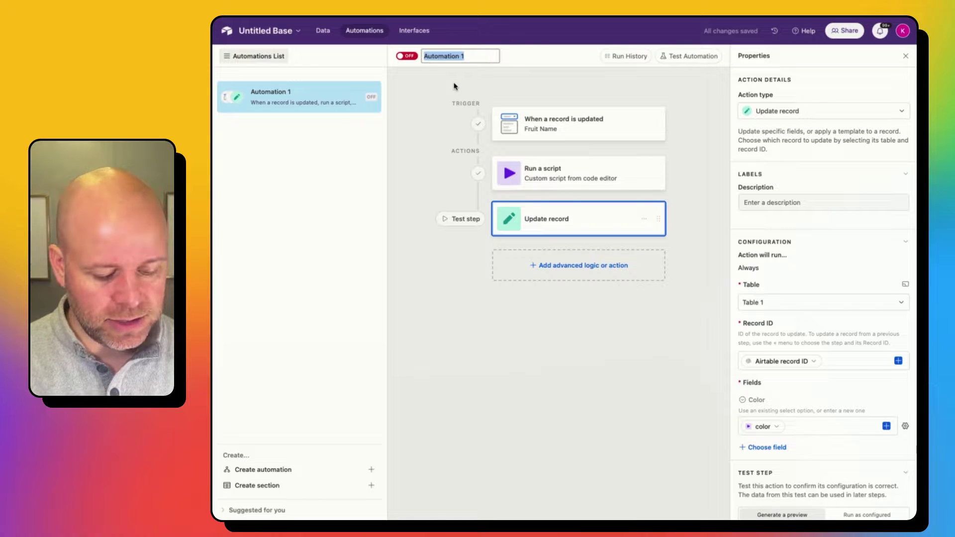
{"action": "type", "text": "Set Color"}
{"action": "key", "text": "Return"}
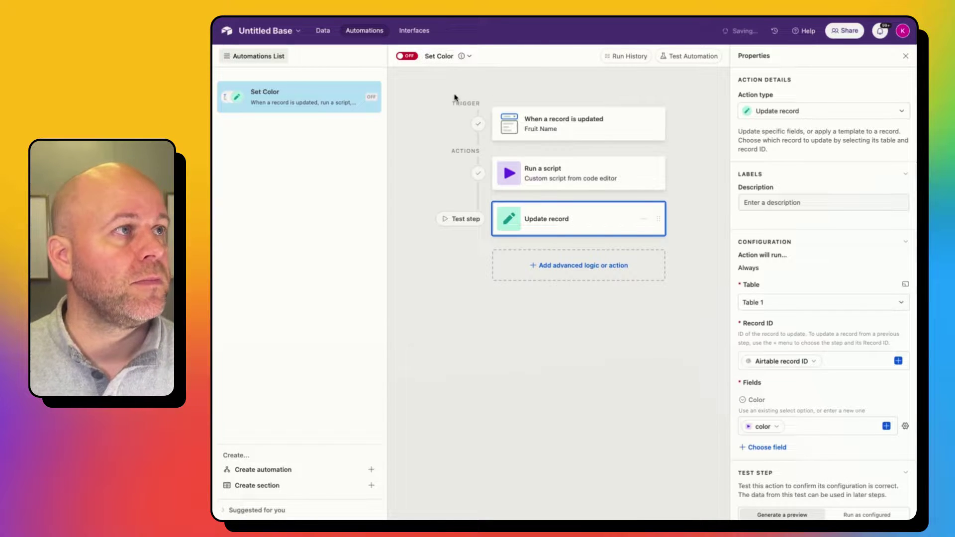
{"action": "left_click", "coordinate": [320, 32]}
Step: Rename the Grape record's fruit name to 'Orange'
{"action": "left_click", "coordinate": [450, 127]}
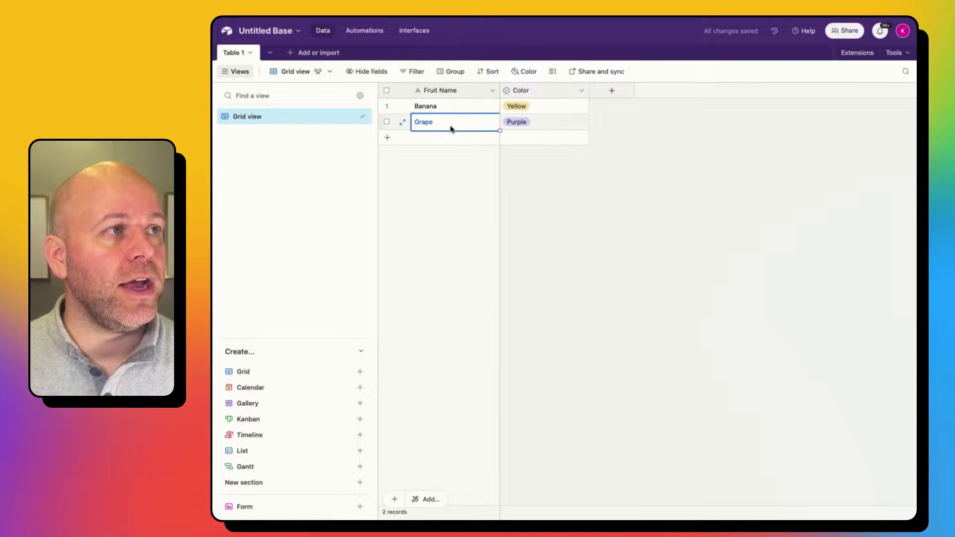
{"action": "left_click", "coordinate": [451, 127]}
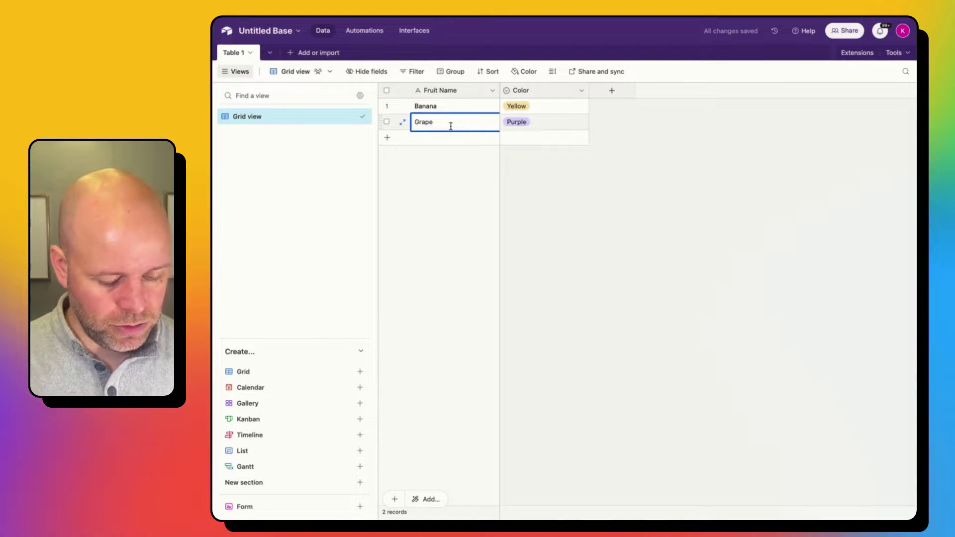
{"action": "key", "text": "ctrl+a"}
{"action": "type", "text": "Orange"}
{"action": "key", "text": "Tab"}
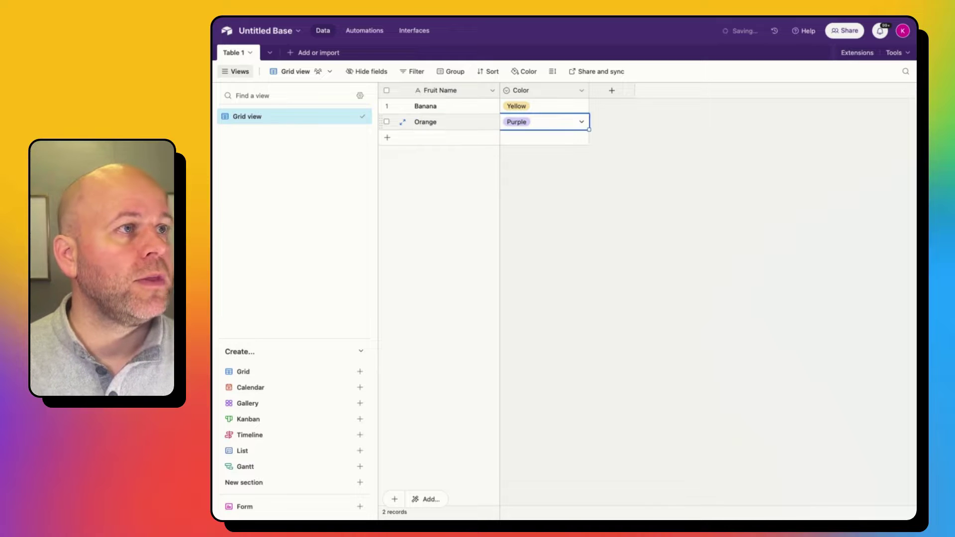
{"action": "left_click", "coordinate": [588, 187]}
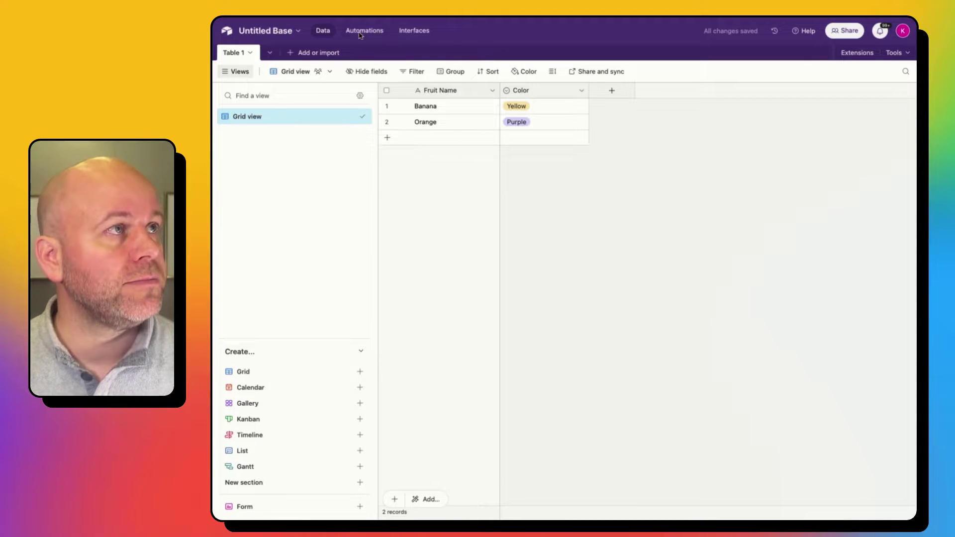
Step: Clear the Purple value from the Orange row's Color and check the record
{"action": "key", "text": "ctrl+z"}
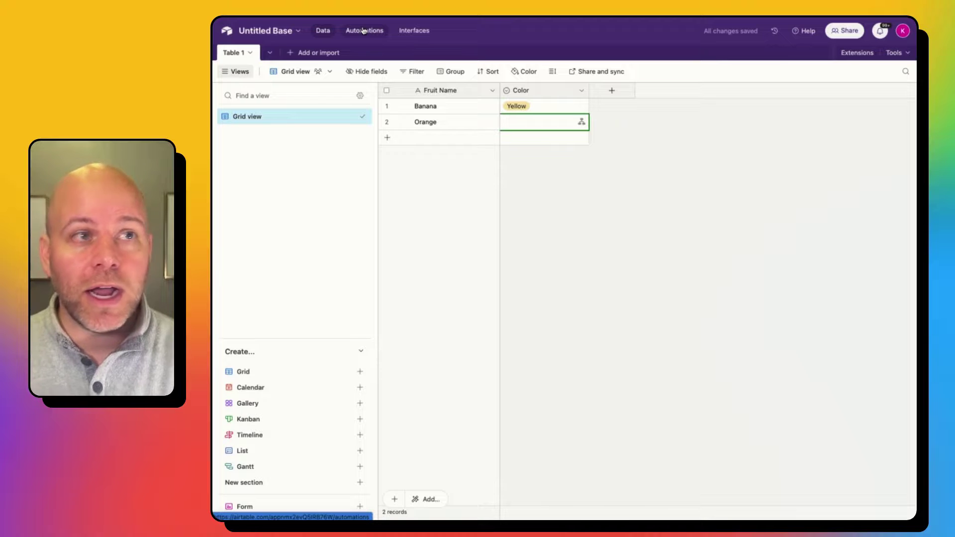
{"action": "left_click", "coordinate": [435, 50]}
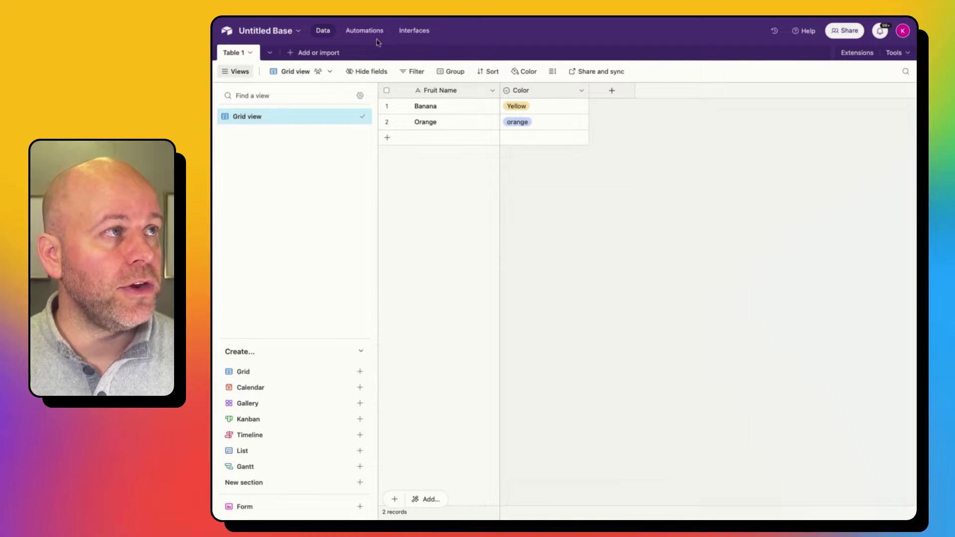
{"action": "left_click", "coordinate": [441, 128]}
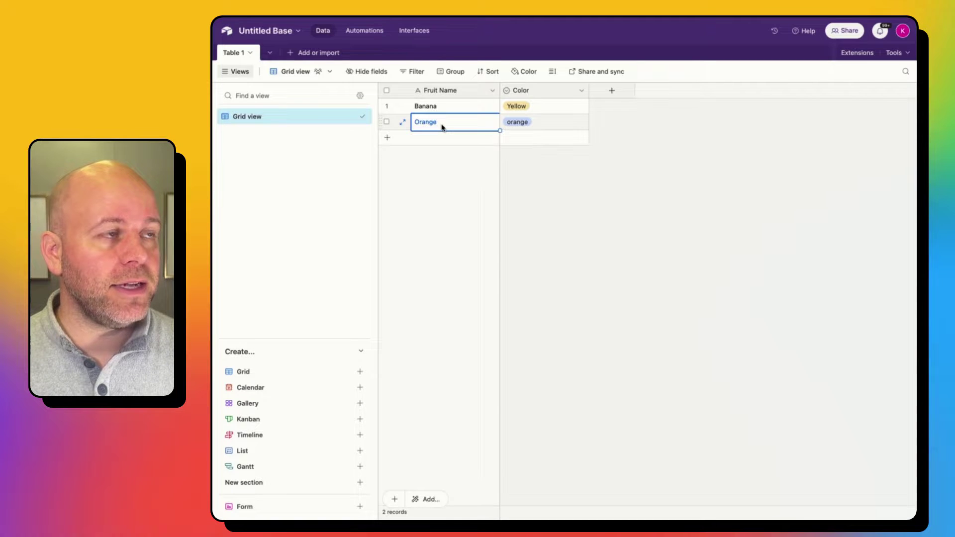
{"action": "left_click", "coordinate": [386, 122]}
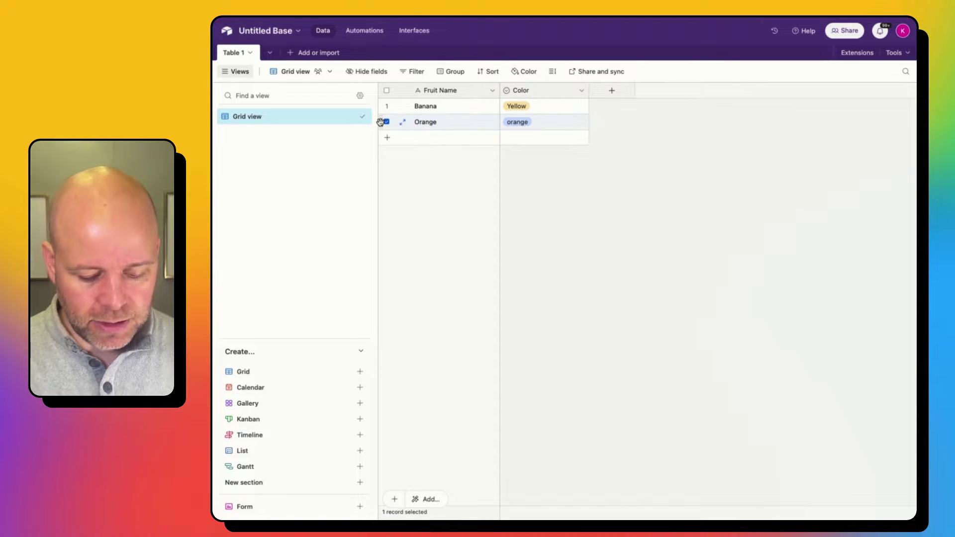
{"action": "left_click", "coordinate": [431, 123]}
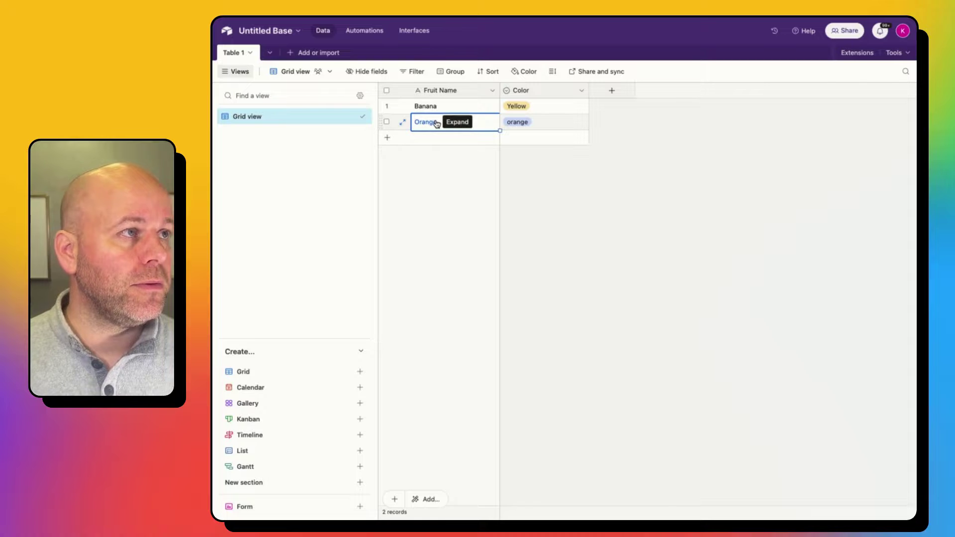
Step: Rename Orange to 'Apple' in the expanded record, clear its Color, and return to Set Color
{"action": "key", "text": "space"}
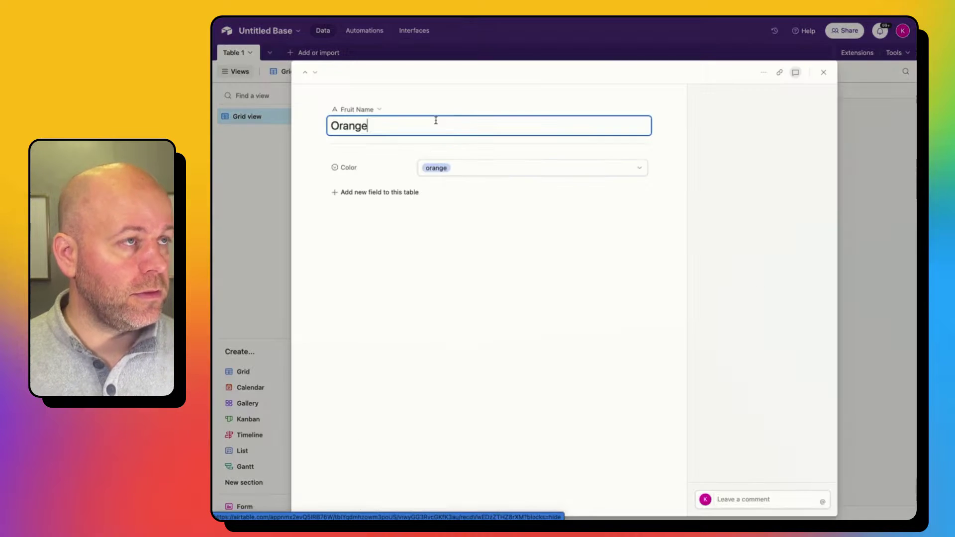
{"action": "key", "text": "ctrl+a"}
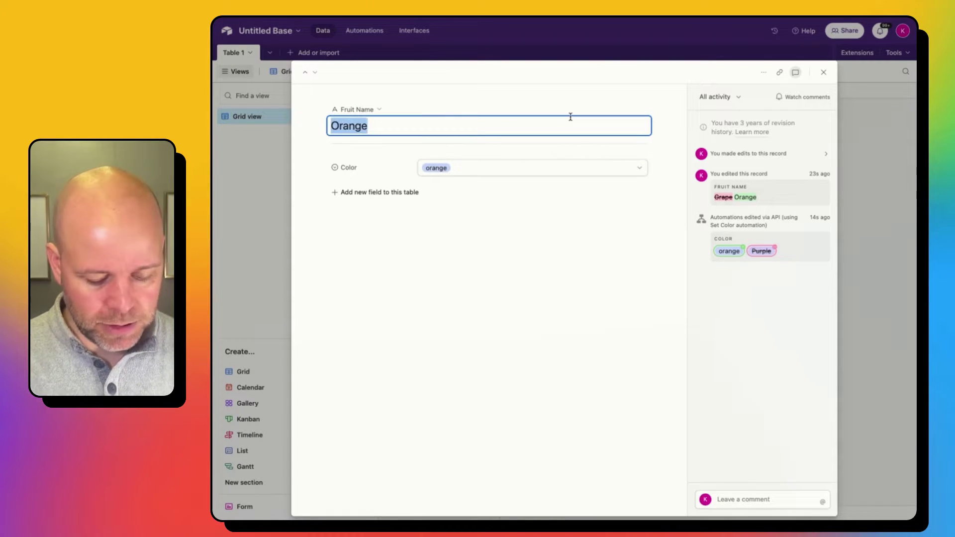
{"action": "type", "text": "Apple"}
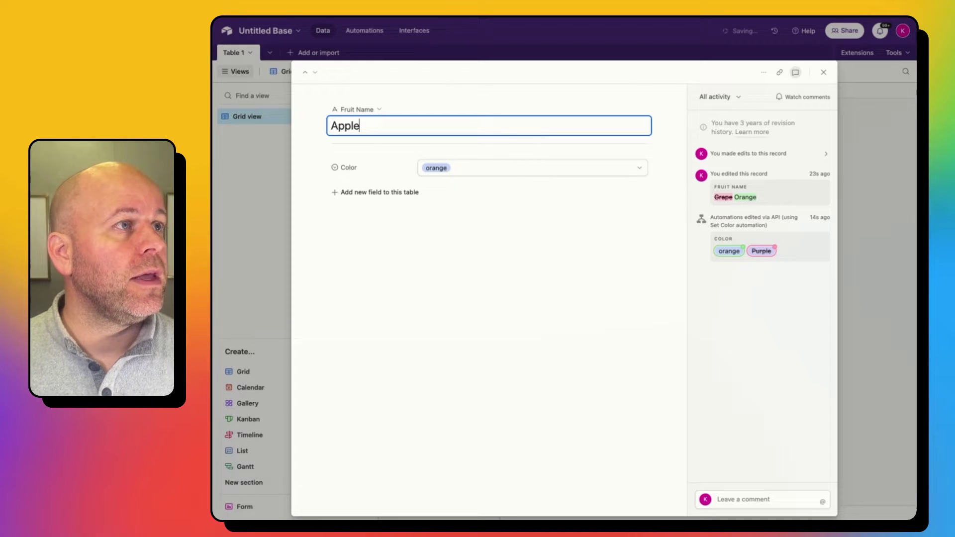
{"action": "key", "text": "Escape"}
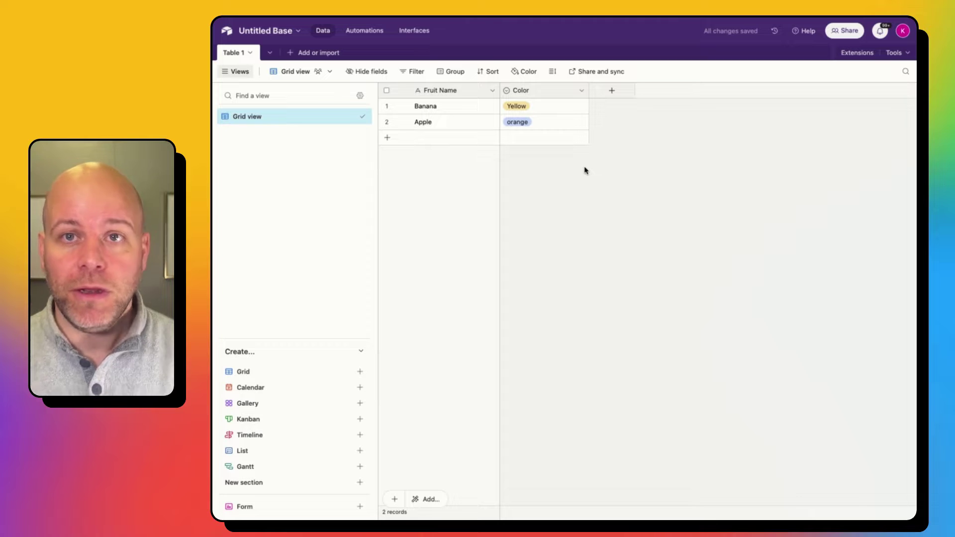
{"action": "key", "text": "ctrl+z"}
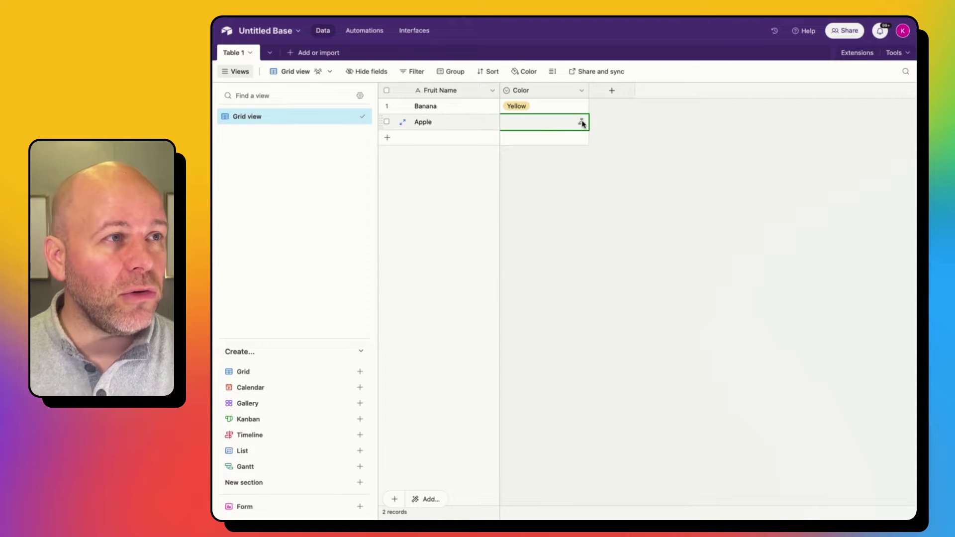
{"action": "key", "text": "Escape"}
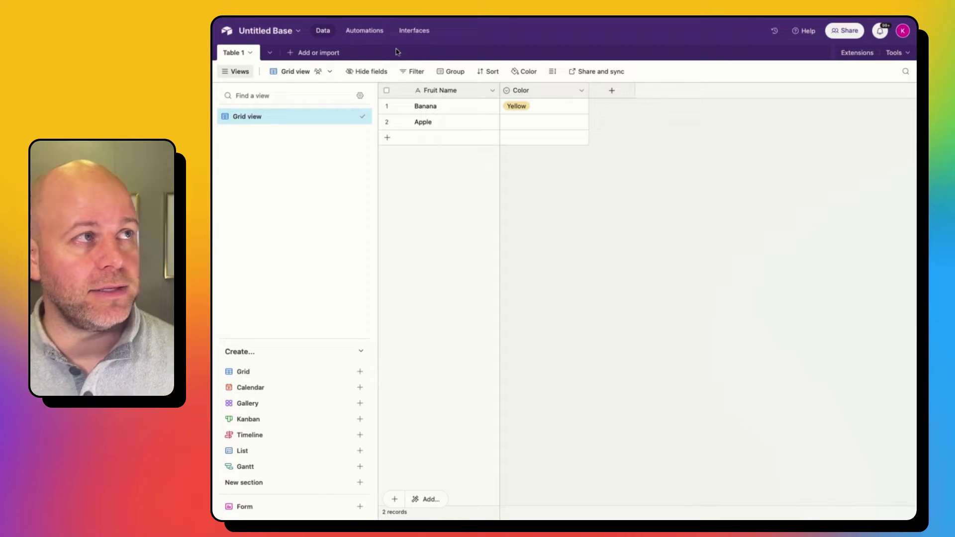
{"action": "left_click", "coordinate": [372, 32]}
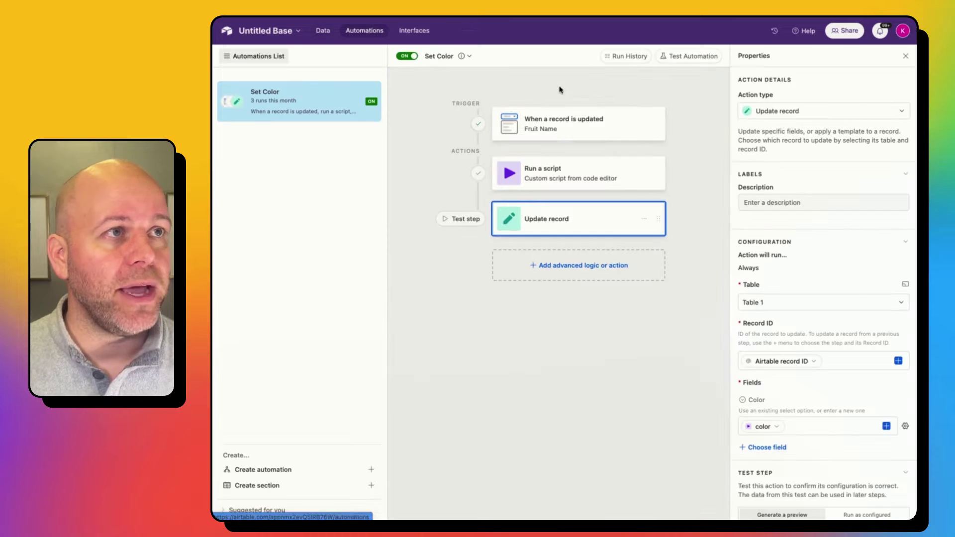
Step: Check the Set Color run history's three successful runs, collapsing the latest run's step details
{"action": "left_click", "coordinate": [625, 56]}
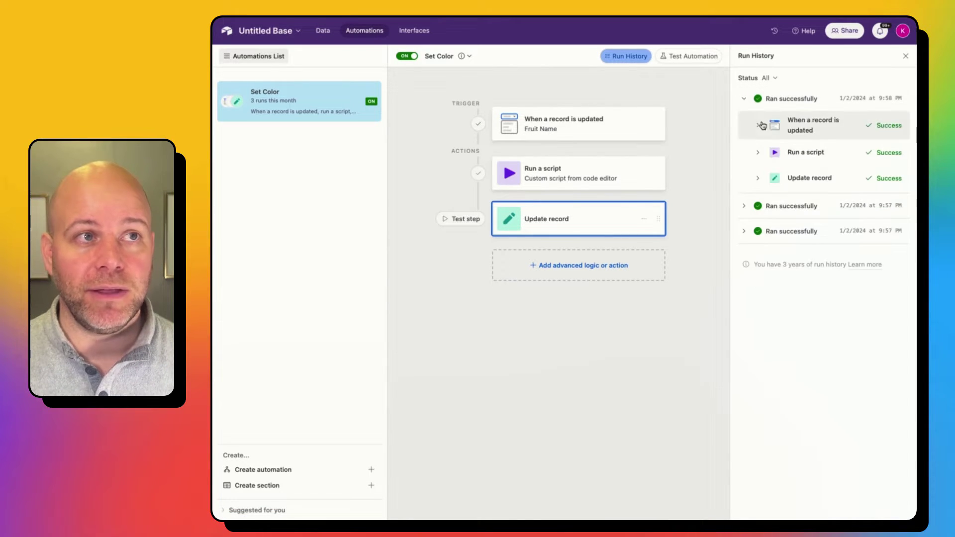
{"action": "left_click", "coordinate": [744, 99]}
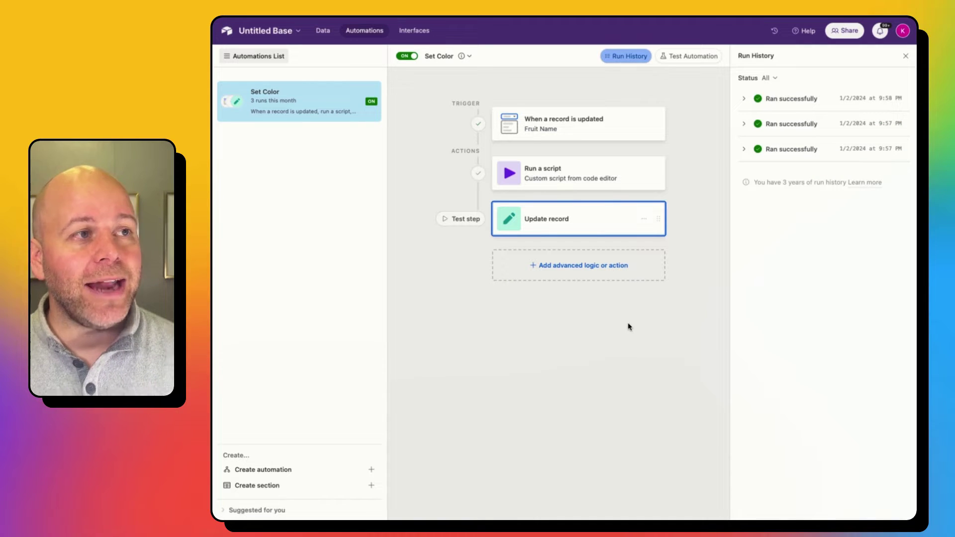